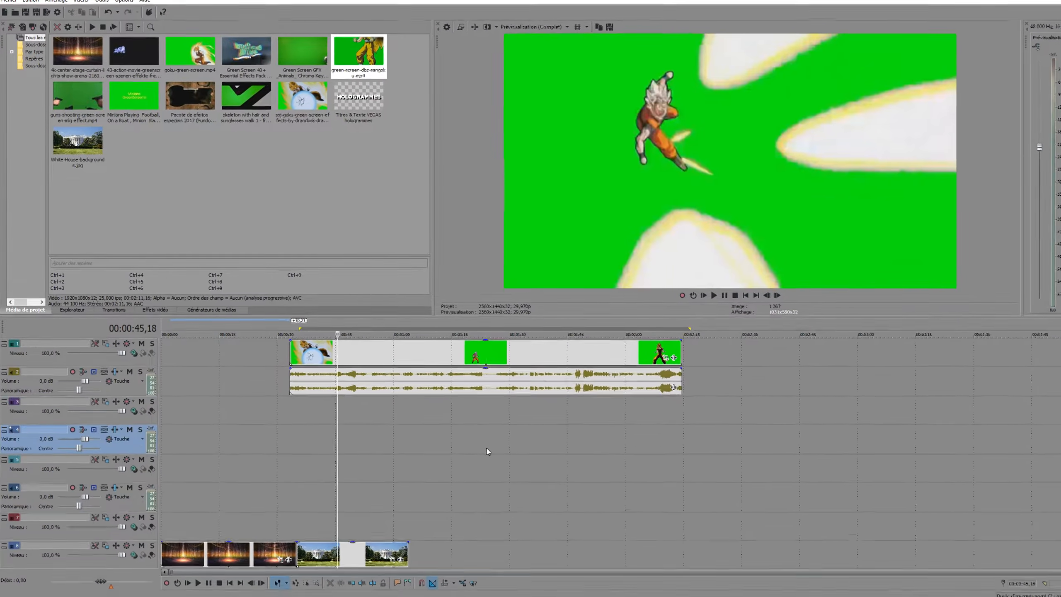
Step: Cut the magenta-background section near 00:00:37 out of the first green-screen clip and close the gap between the remaining parts
left_click(295, 390)
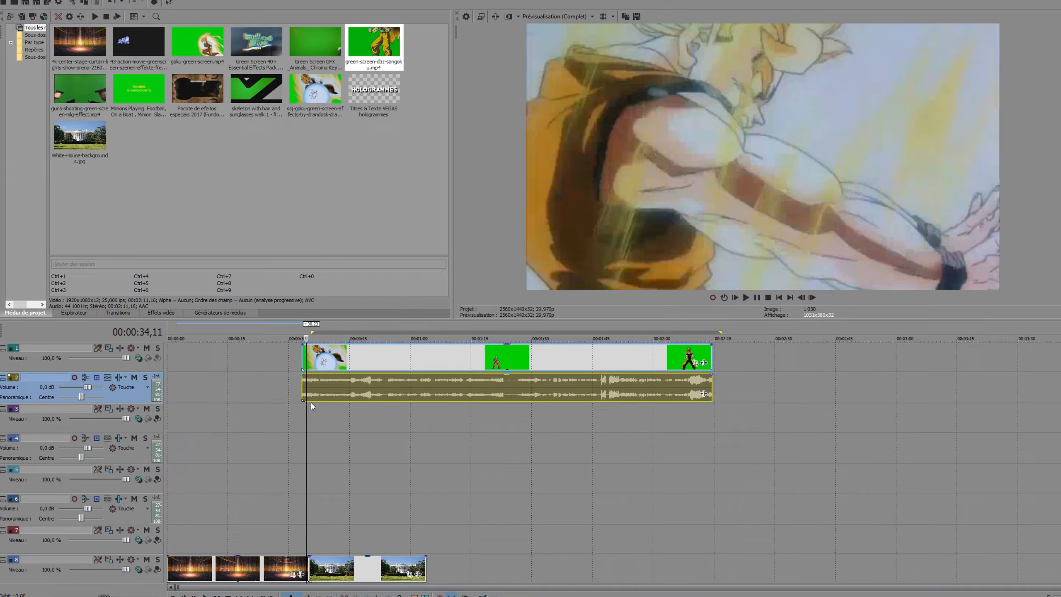
scroll(325, 401, "up", 3)
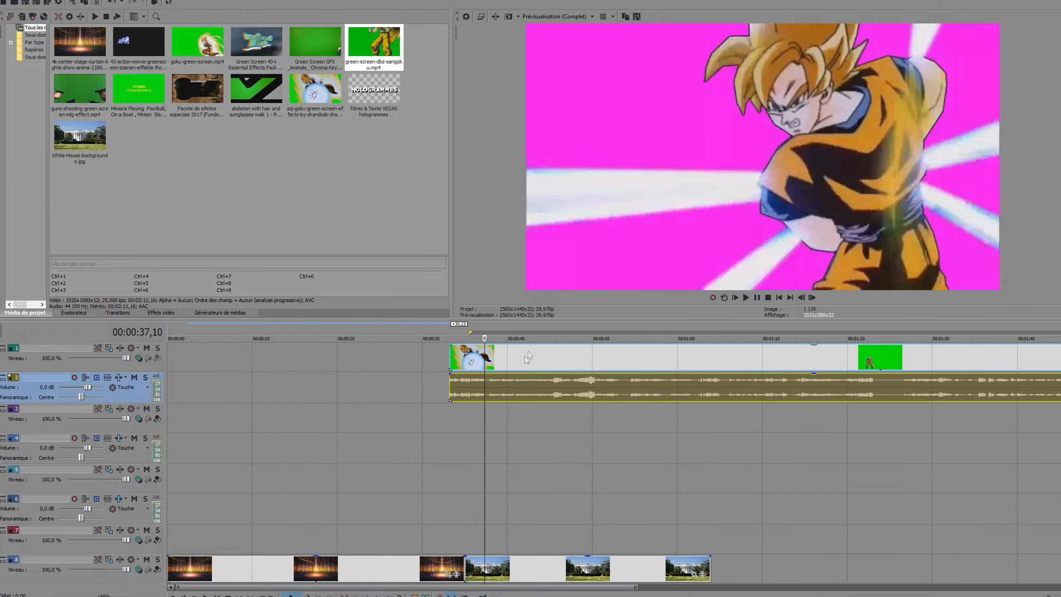
left_click(479, 359)
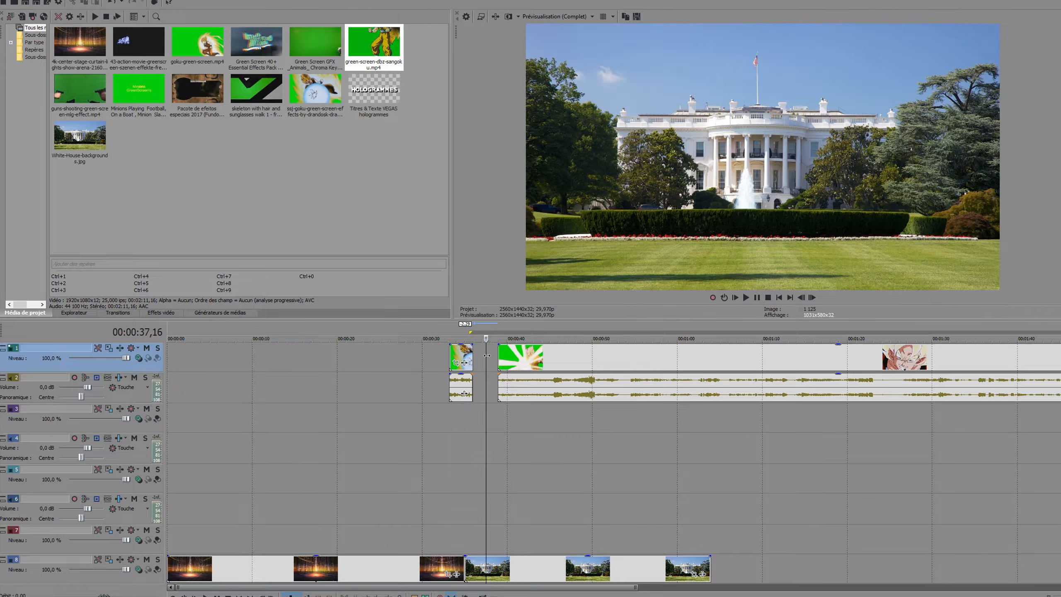
left_click_drag(496, 353, 474, 352)
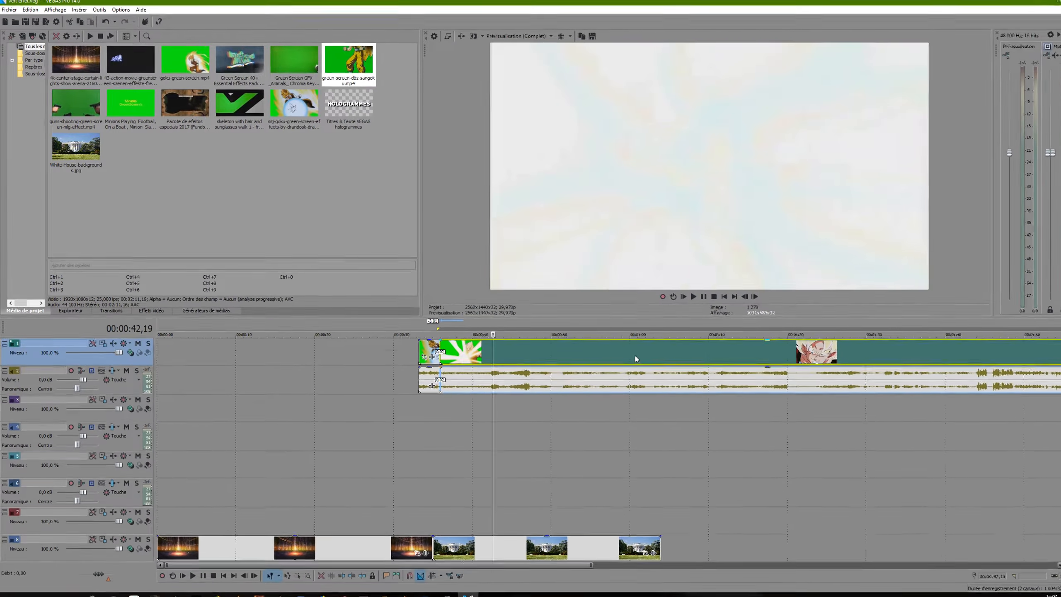
left_click(635, 359)
scroll(636, 358, "down", 3)
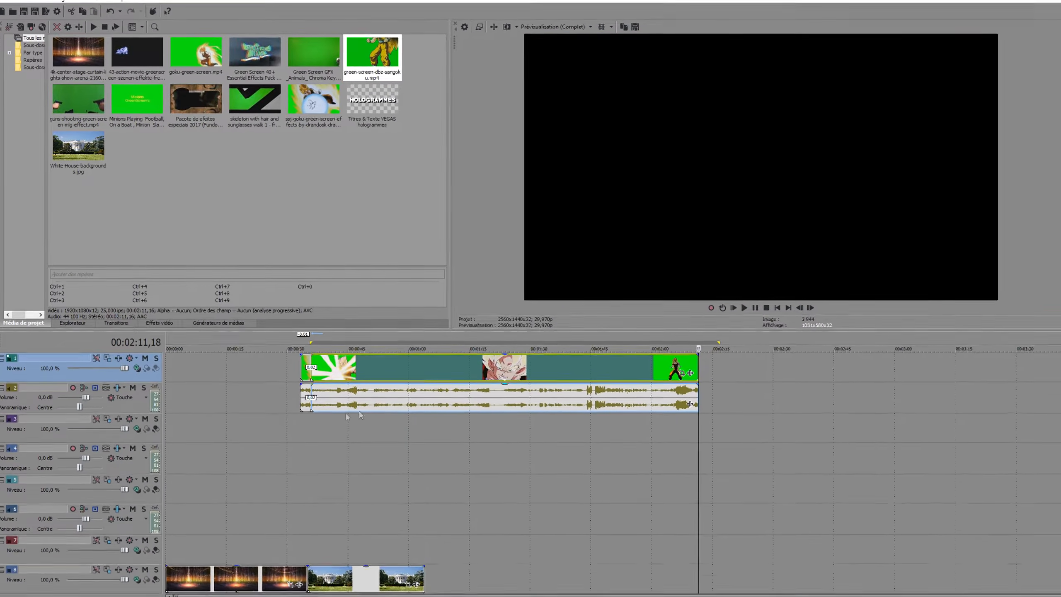
Step: Apply the Incrustation en chrominance effect with the Écran vert pur preset to both parts of the green-screen clip
left_click(392, 499)
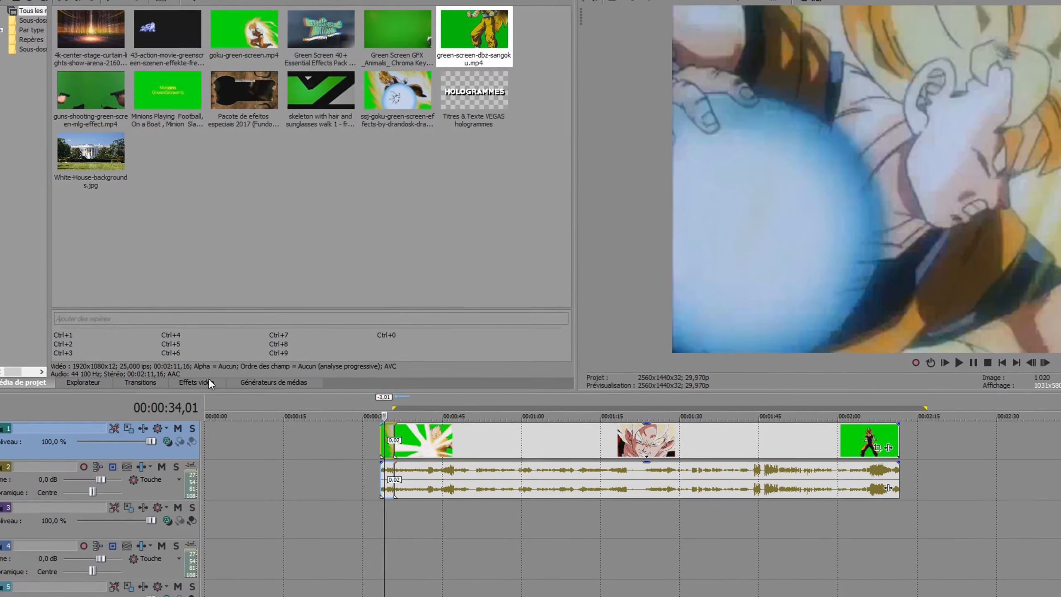
left_click(190, 350)
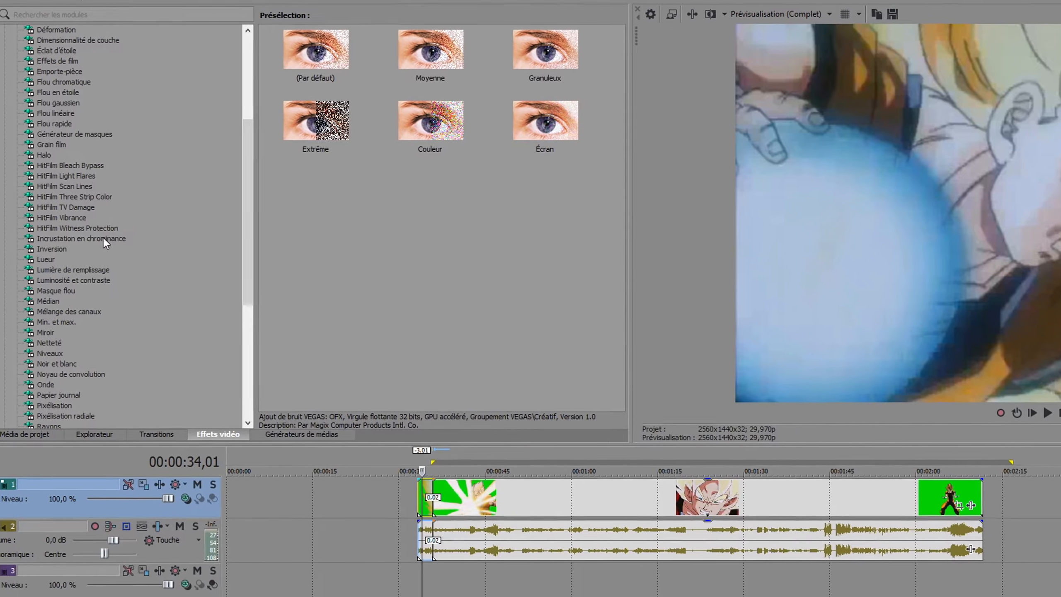
left_click(96, 221)
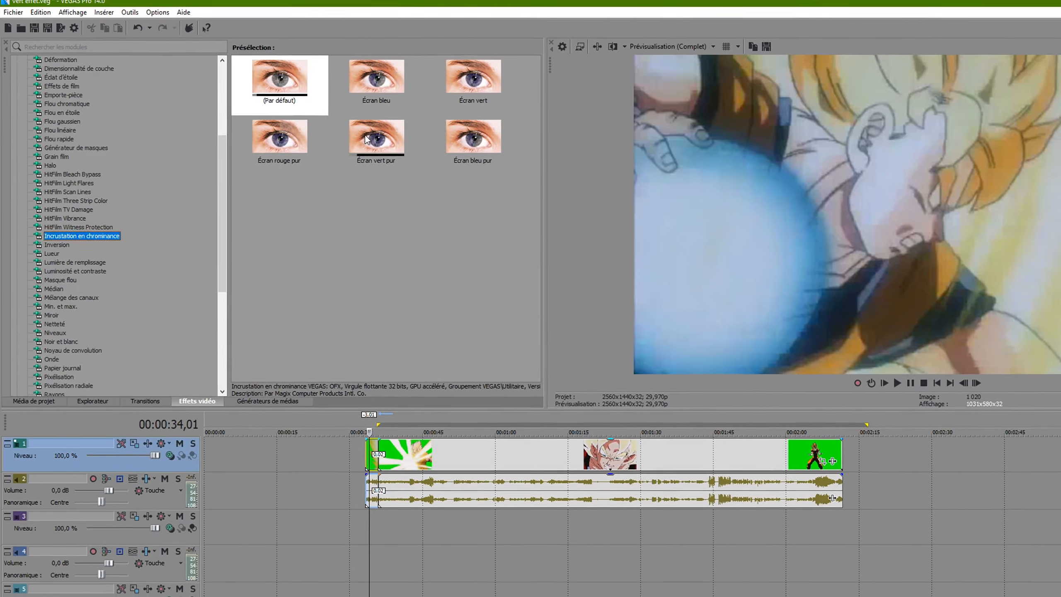
left_click_drag(375, 139, 431, 515)
left_click_drag(420, 458, 370, 453)
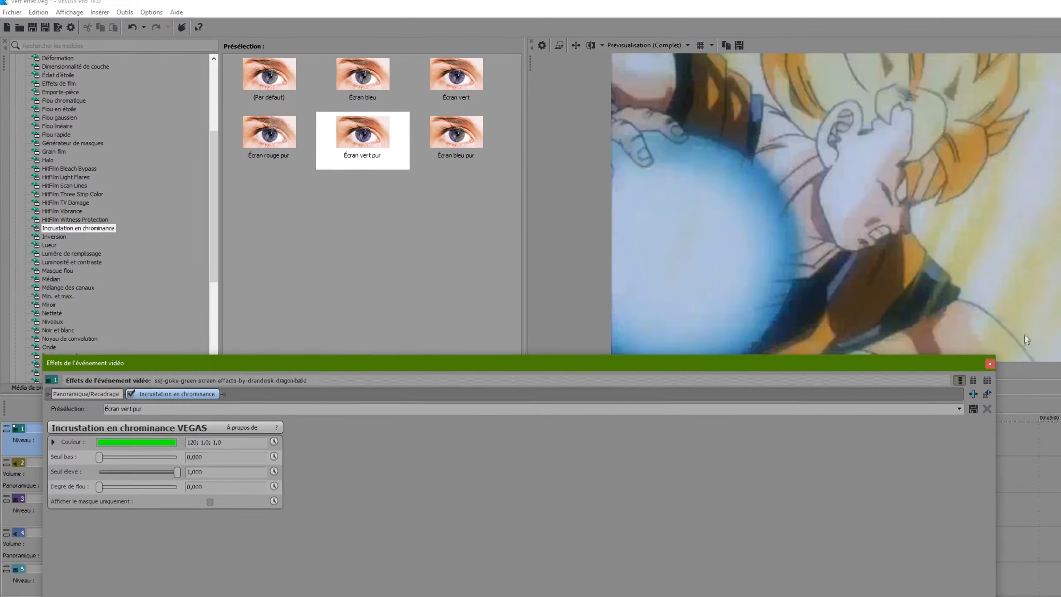
left_click(982, 363)
left_click_drag(331, 147, 353, 428)
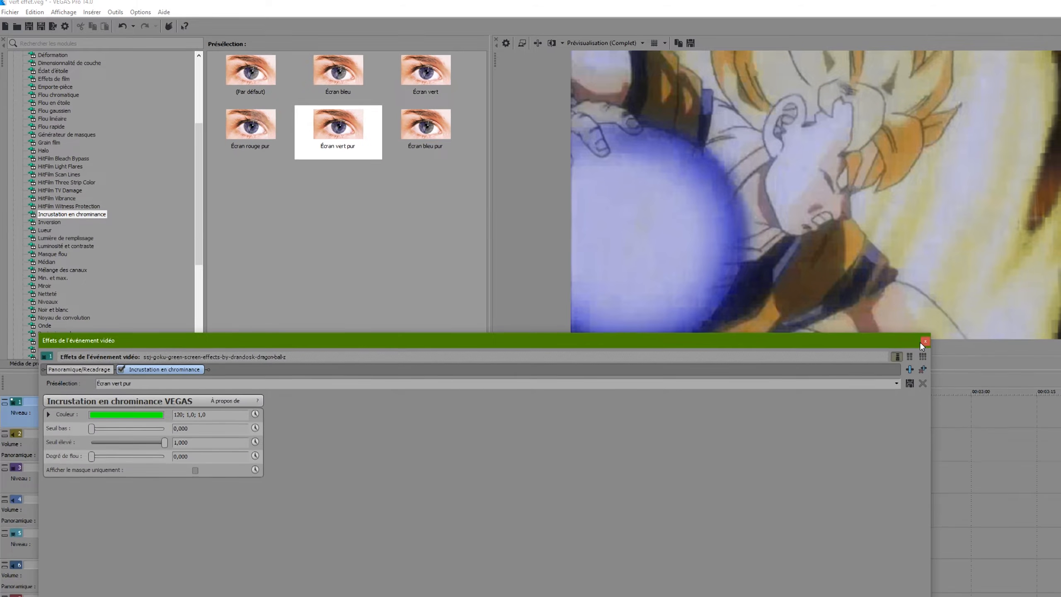
left_click(918, 338)
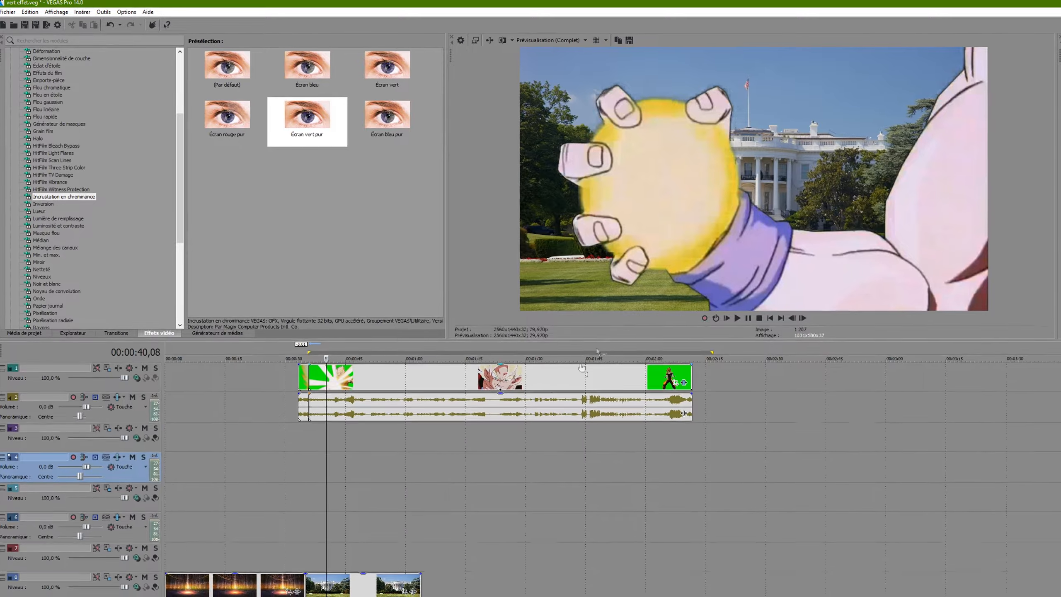
Step: Extend the White House background image on the lowest track so it lasts until the end of the green-screen clip
left_click(379, 463)
left_click(359, 458)
left_click(399, 456)
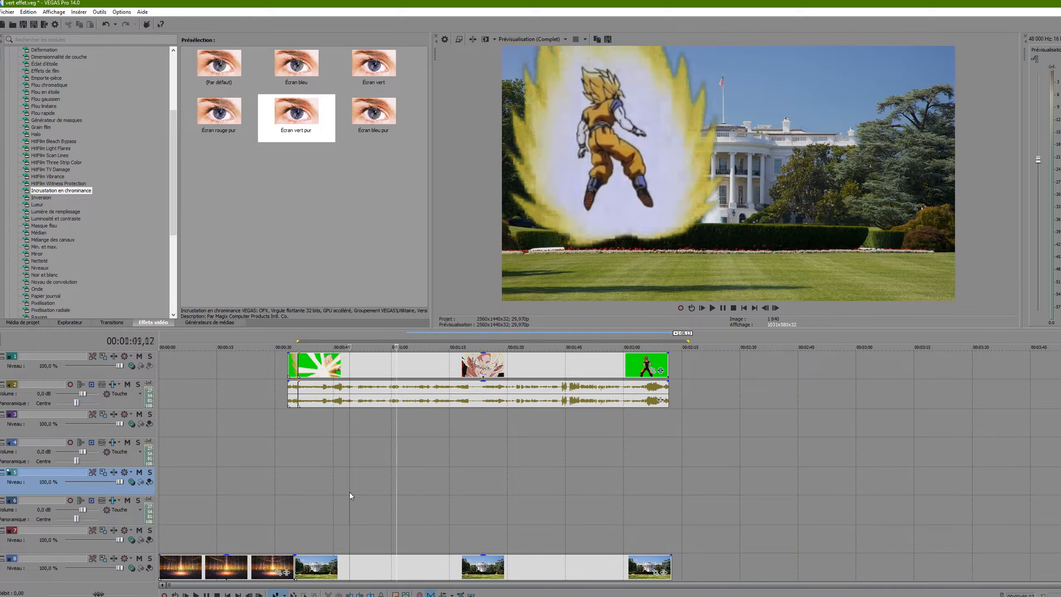
Step: Shift the keyed clip parts with their audio so they start together with the White House background
left_click(350, 494)
left_click(293, 366)
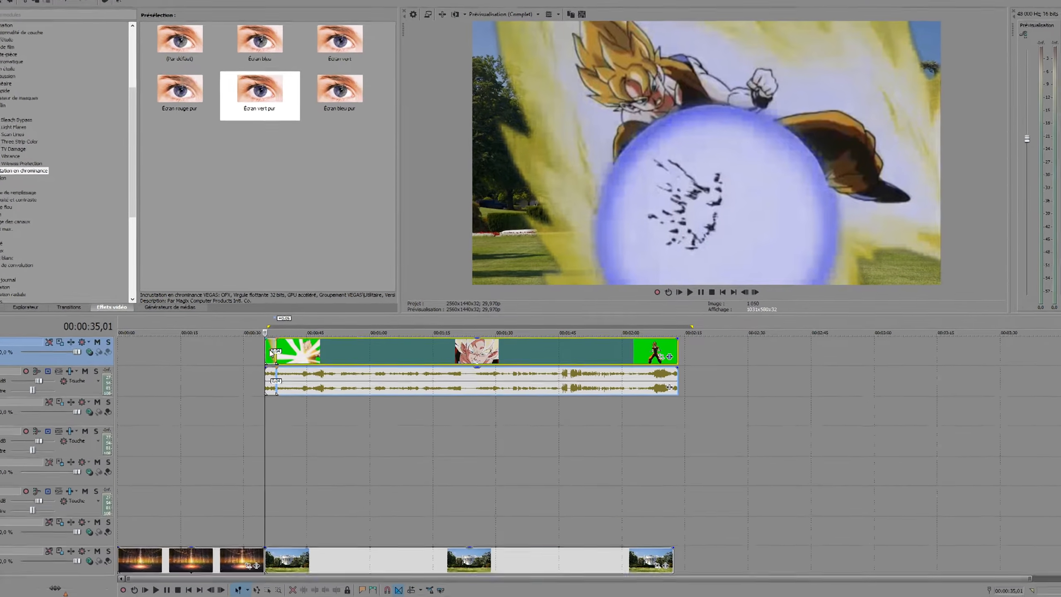
left_click(270, 353)
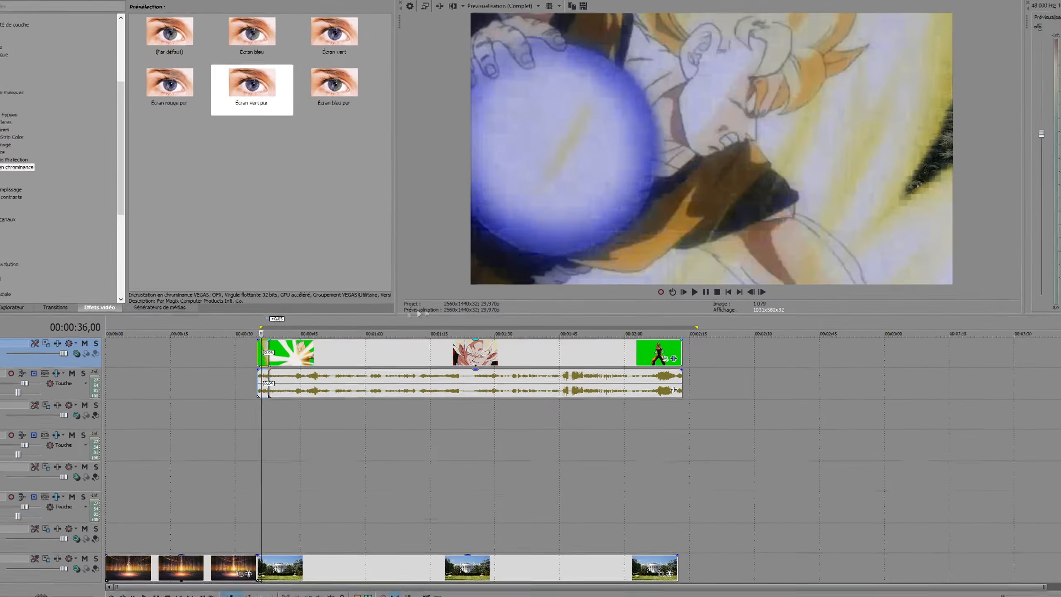
Step: Set the chroma key's Seuil bas to 0,143 on the longer second part of the keyed clip
left_click(354, 353)
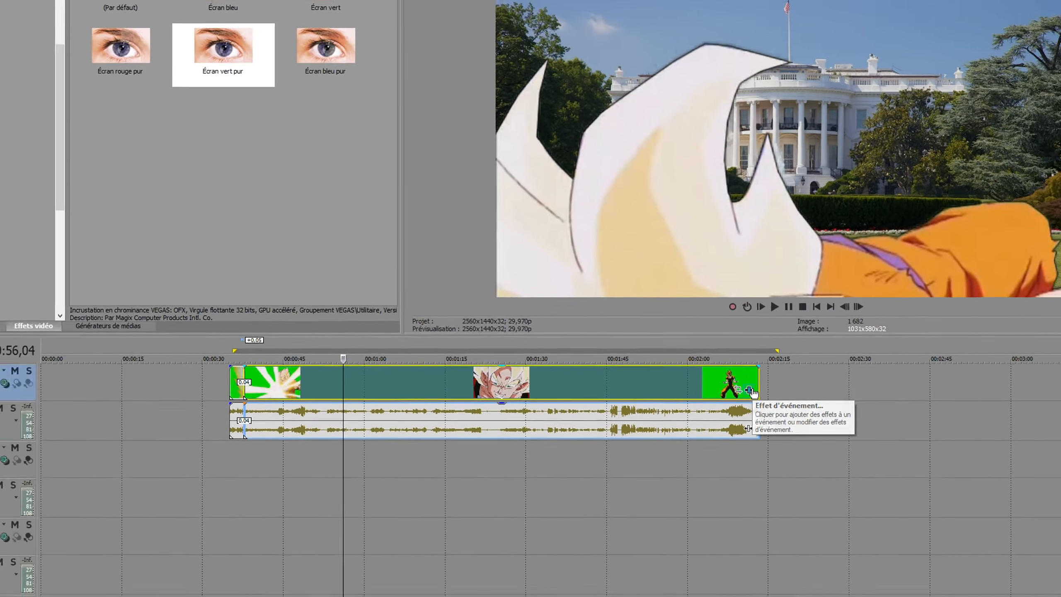
left_click(741, 387)
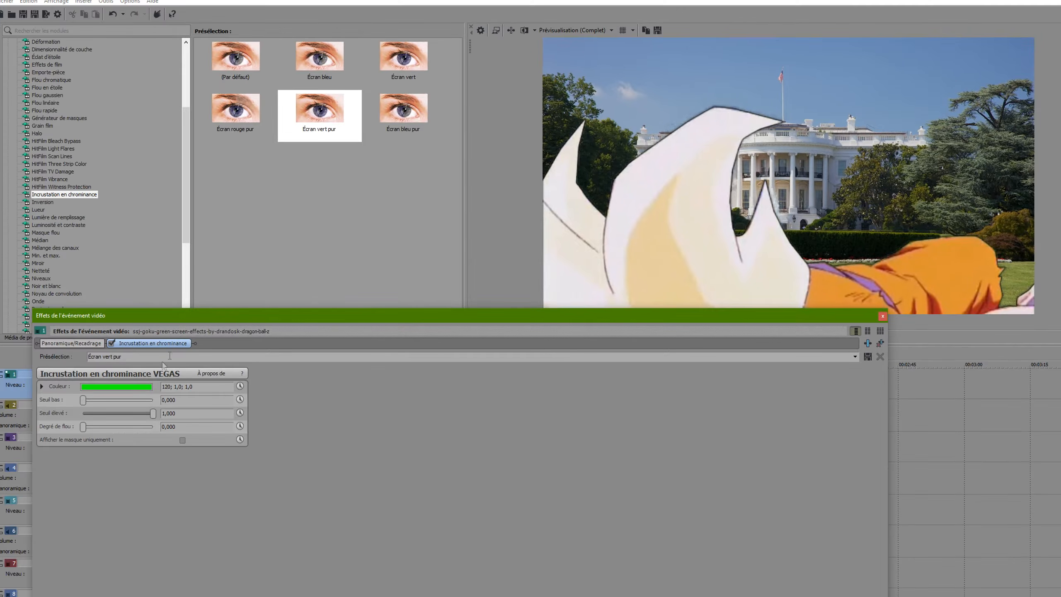
left_click_drag(187, 317, 445, 418)
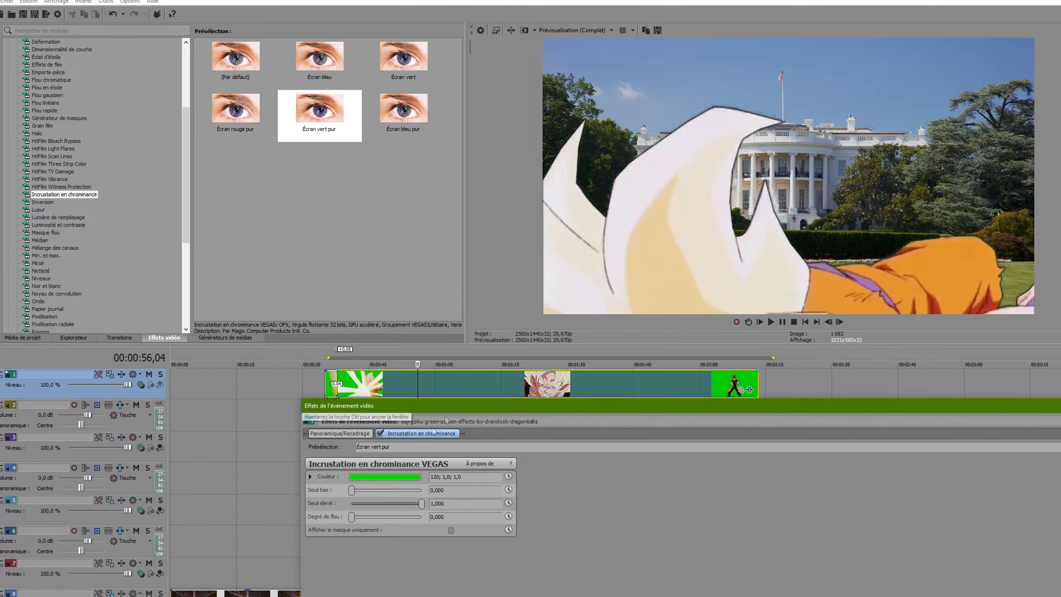
left_click(377, 475)
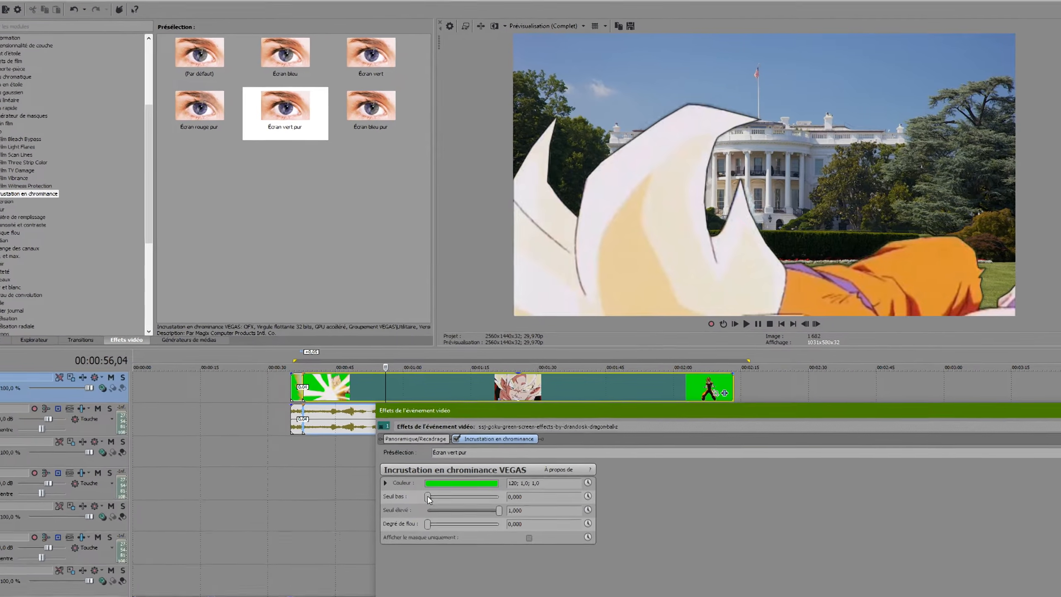
left_click_drag(402, 501, 363, 506)
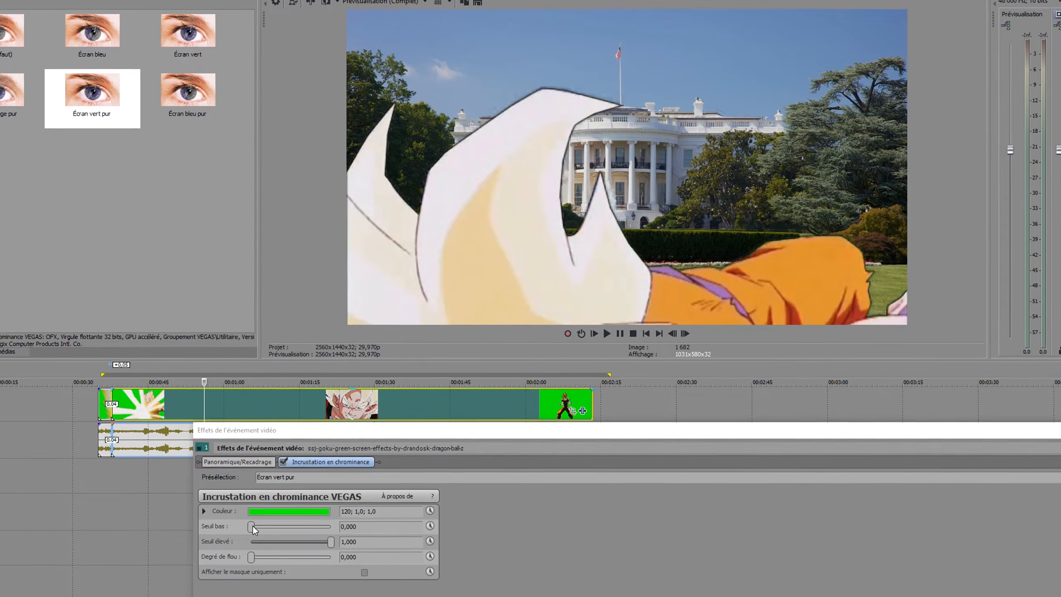
left_click_drag(270, 524, 272, 524)
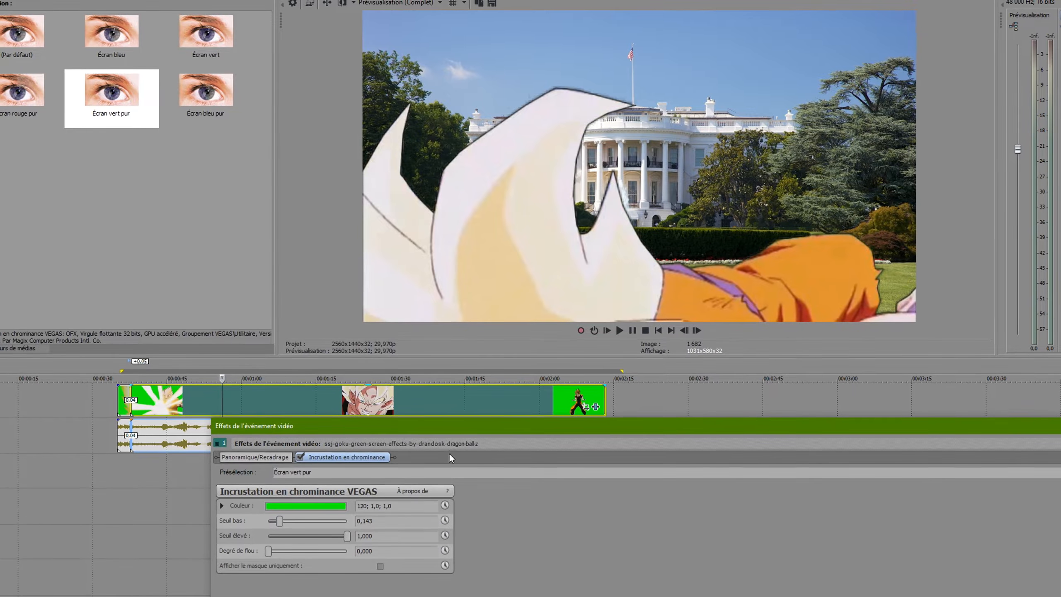
Step: Set the Seuil élevé of the same chroma key effect to 0,884
left_click_drag(457, 439, 446, 478)
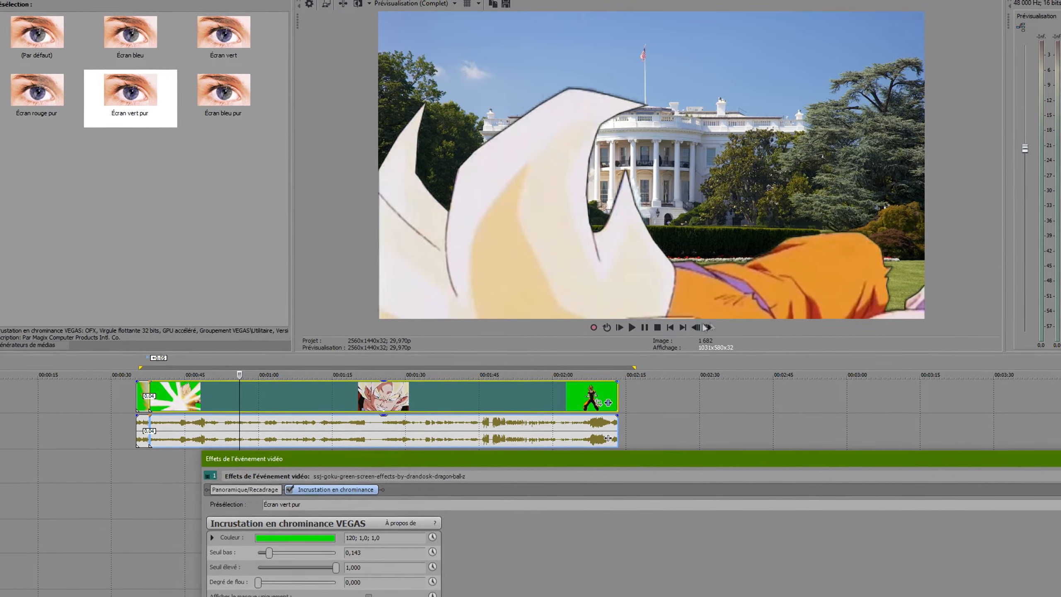
left_click(342, 565)
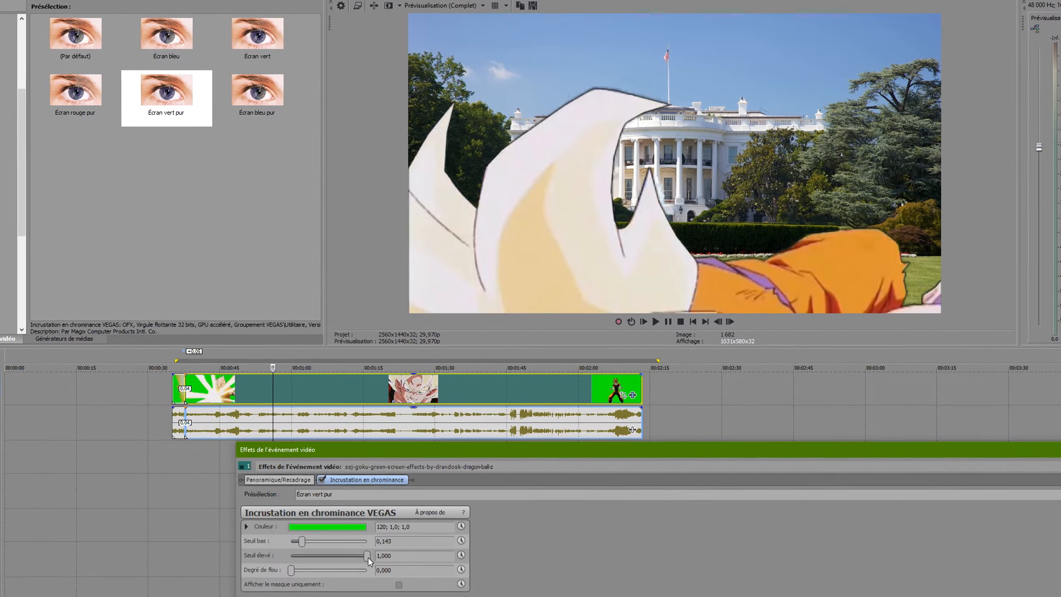
left_click_drag(366, 558, 366, 554)
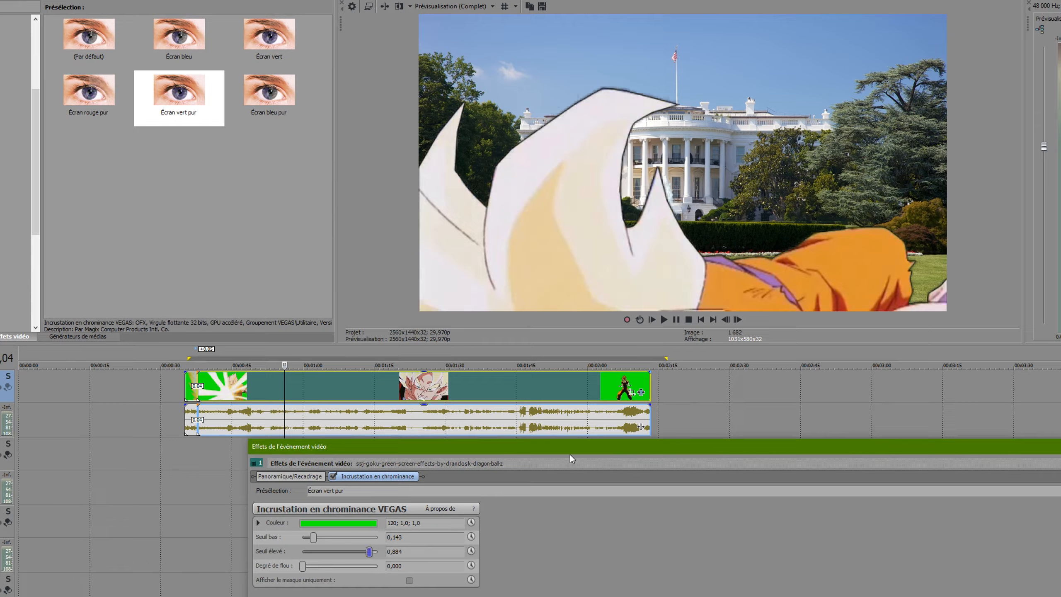
Step: Check the keyed footage over the White House at several points along the clip and play back its beginning
left_click(346, 464)
left_click(409, 464)
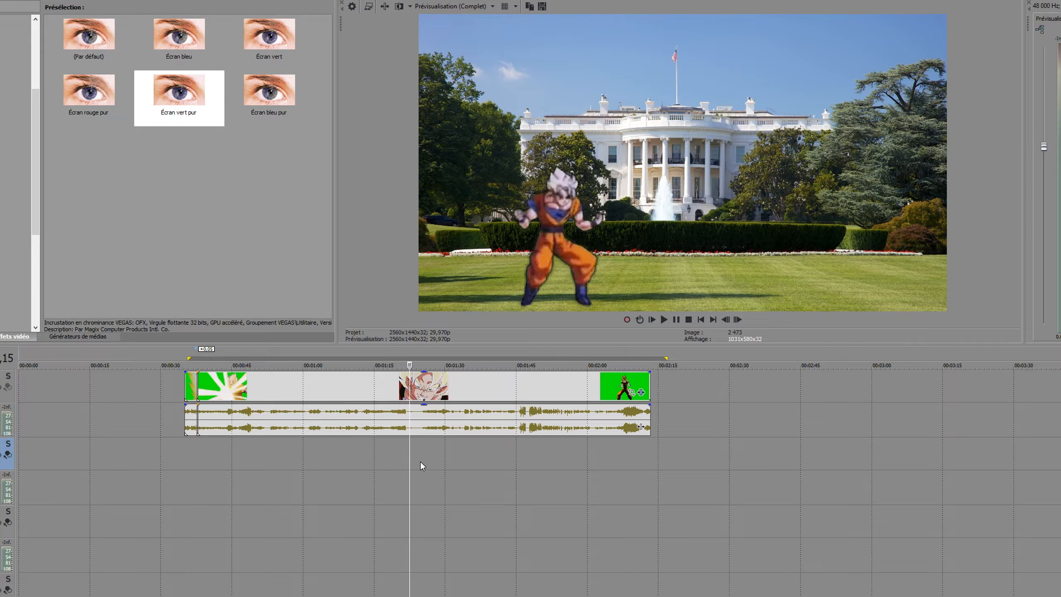
left_click(420, 464)
left_click(461, 464)
left_click(512, 463)
left_click(554, 467)
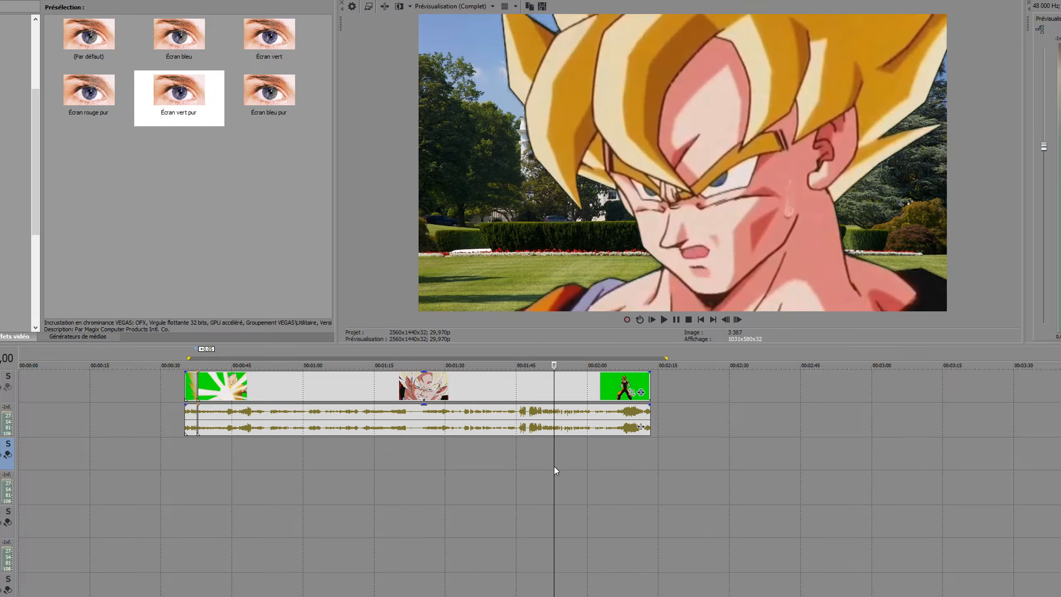
left_click(598, 466)
left_click(628, 467)
left_click(647, 466)
left_click(221, 450)
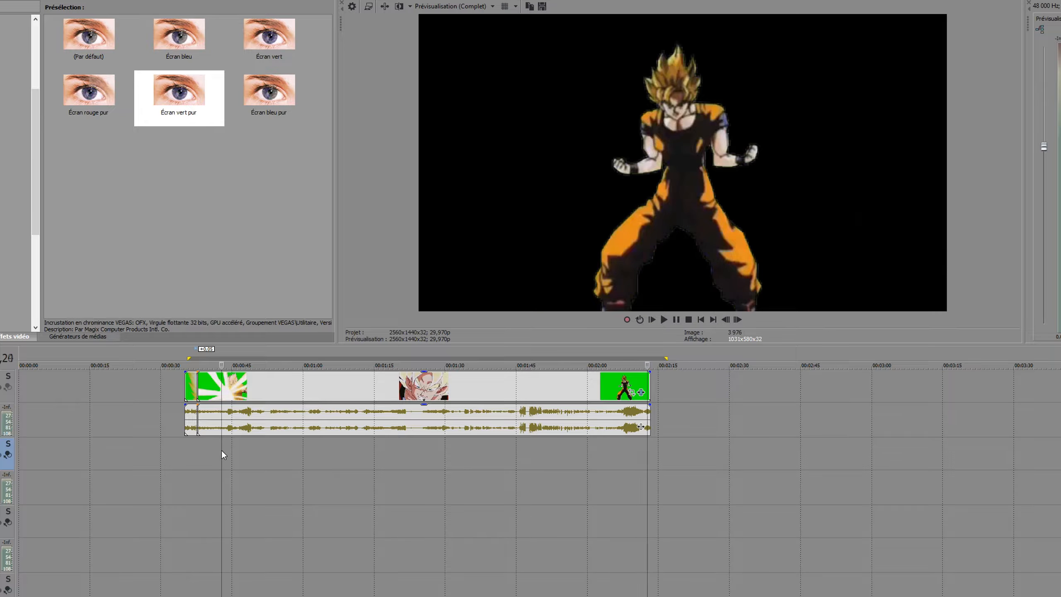
left_click(663, 319)
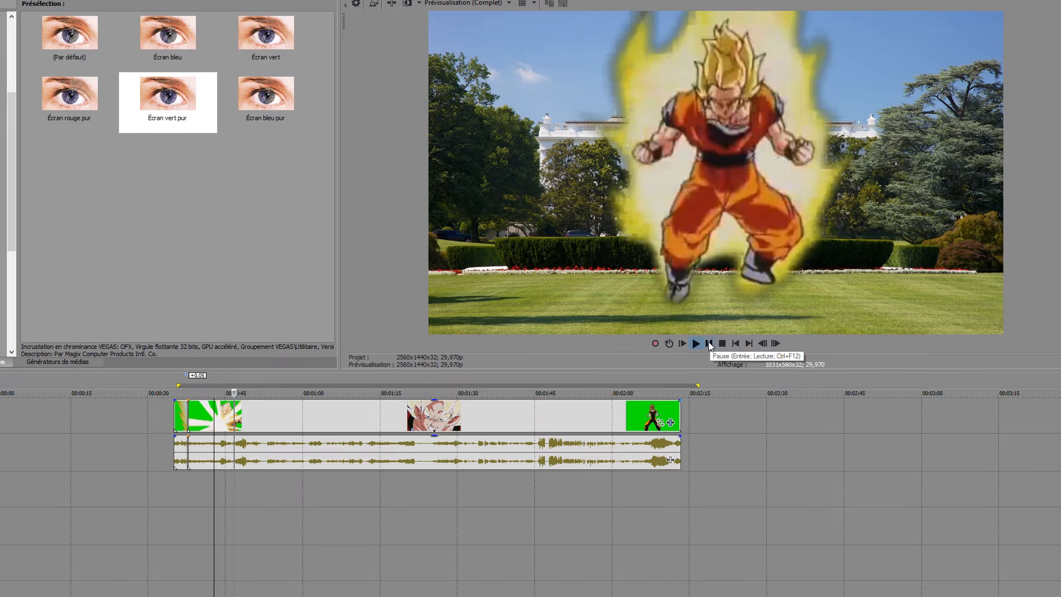
Step: Isolate the remaining magenta-background section around 00:00:43,17 as a separate event in the keyed clip
left_click(240, 484)
left_click(231, 485)
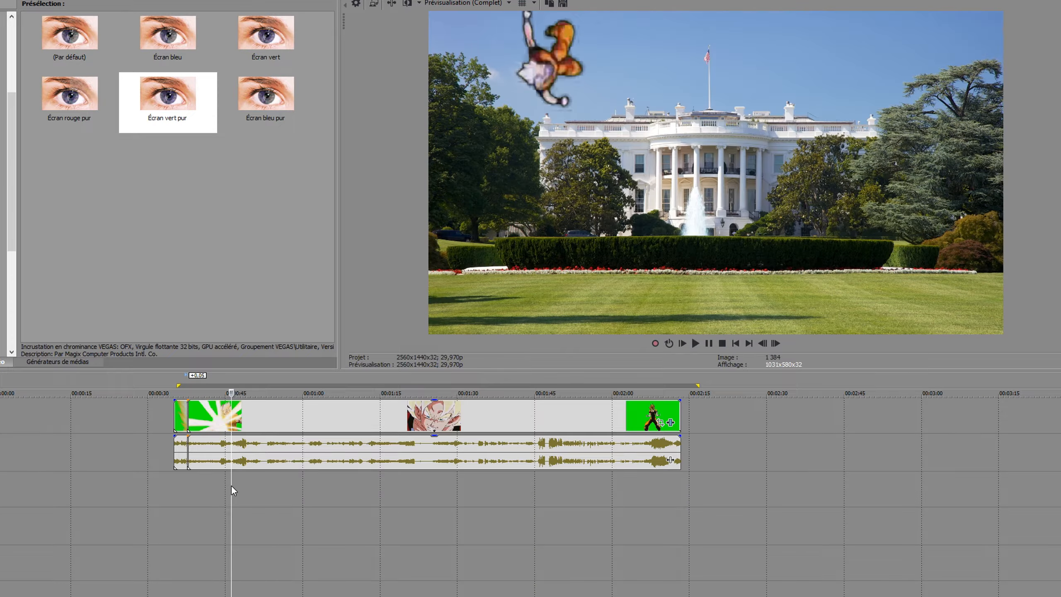
left_click(219, 485)
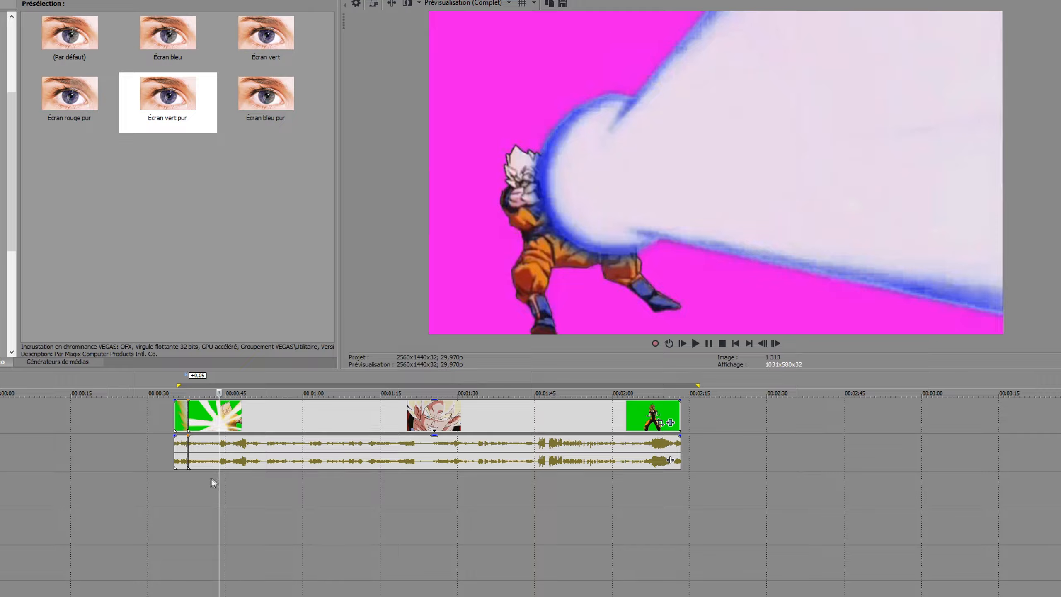
scroll(228, 482, "up", 2)
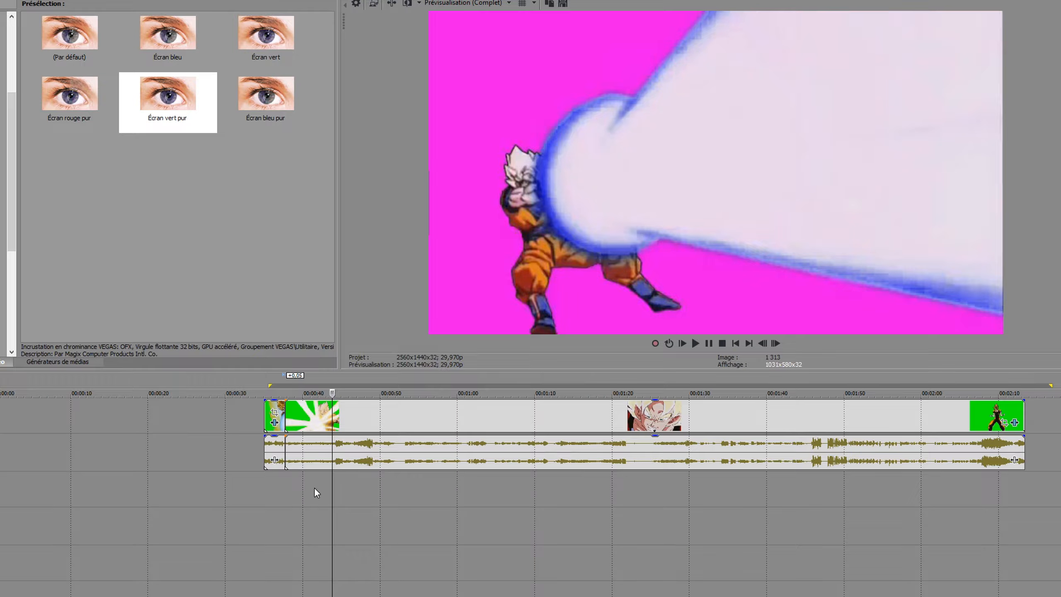
left_click(314, 488)
left_click(324, 486)
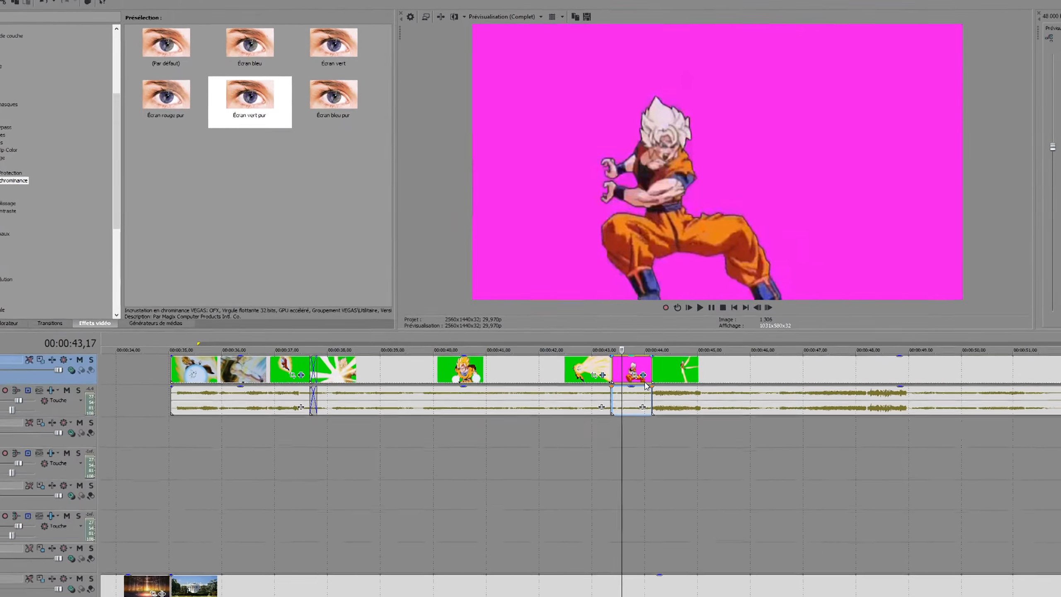
Step: Change the isolated event's chroma key colour to the magenta background by sampling it from the preview with the eyedropper
left_click(599, 367)
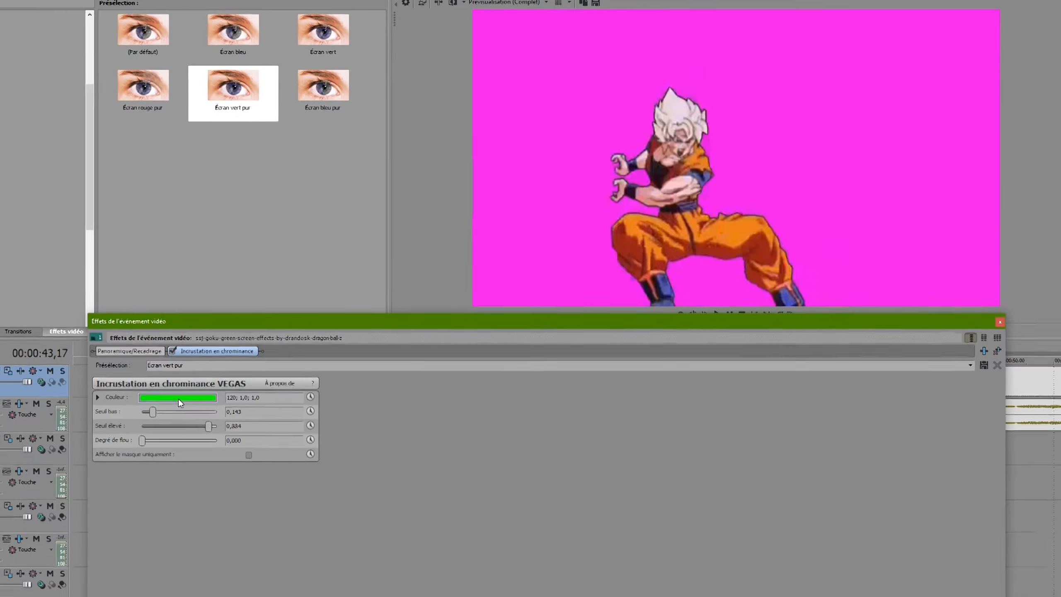
left_click(177, 391)
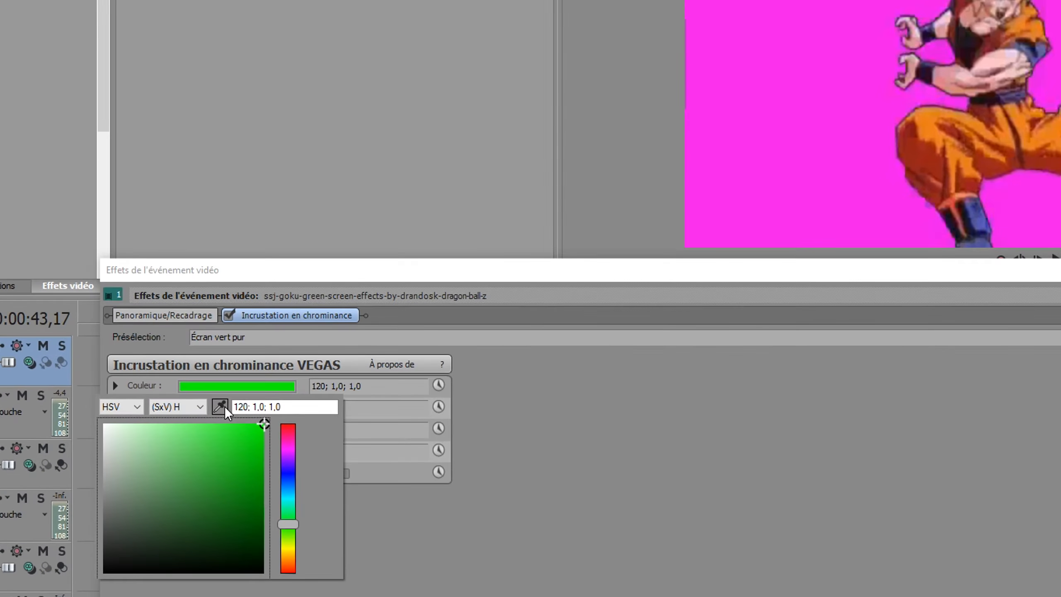
left_click(193, 408)
left_click(658, 33)
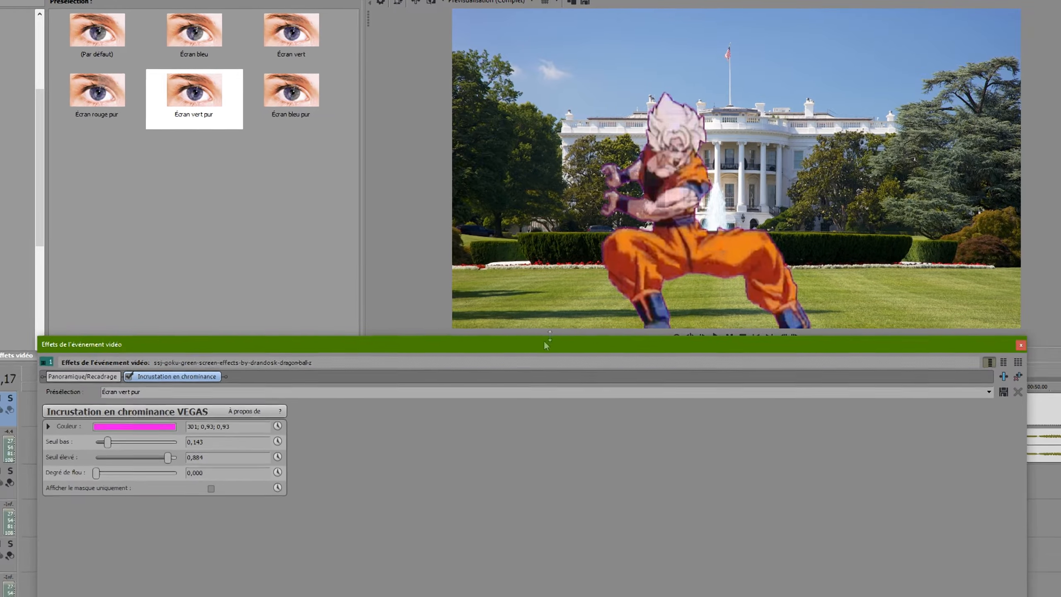
left_click_drag(488, 346, 606, 354)
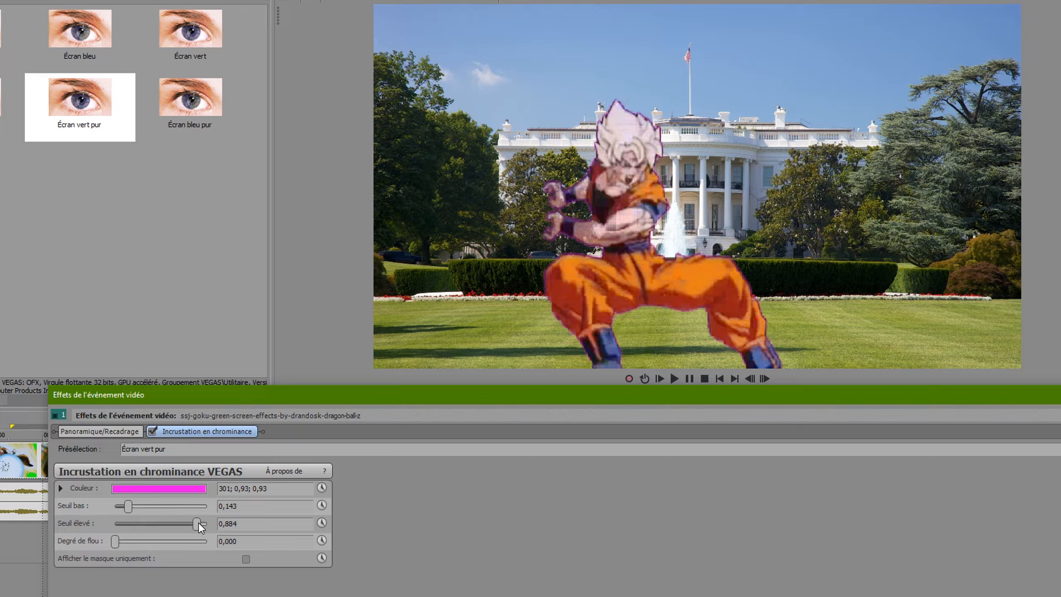
Step: Set the magenta section's chroma key to Seuil élevé 0,531 and Seuil bas 0,129, close its effect settings and play back the result
left_click_drag(199, 523, 166, 523)
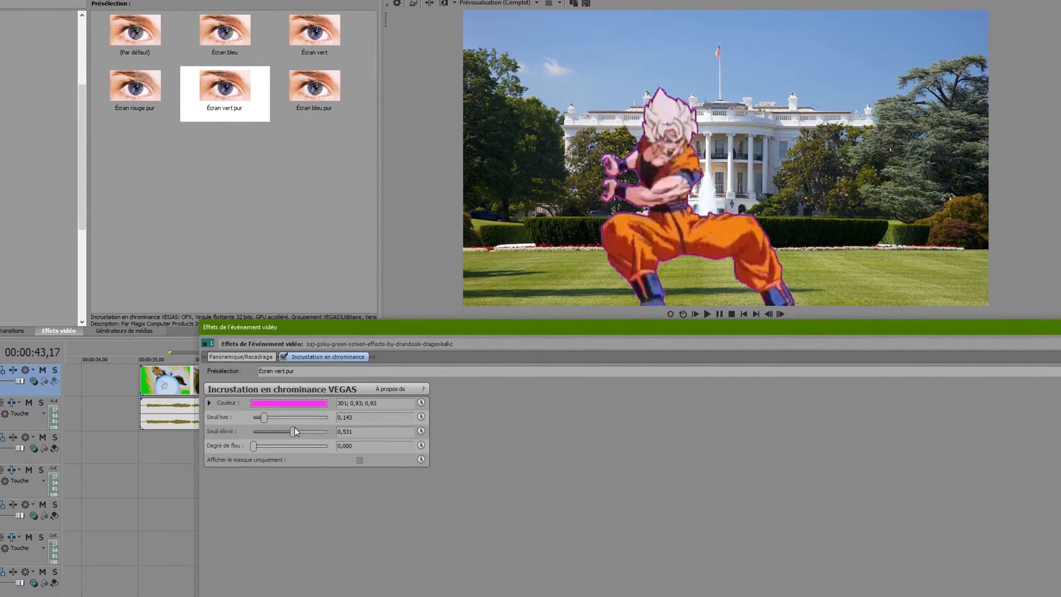
mouse_move(262, 417)
left_mouse_down()
mouse_move(333, 421)
mouse_move(268, 427)
left_mouse_up()
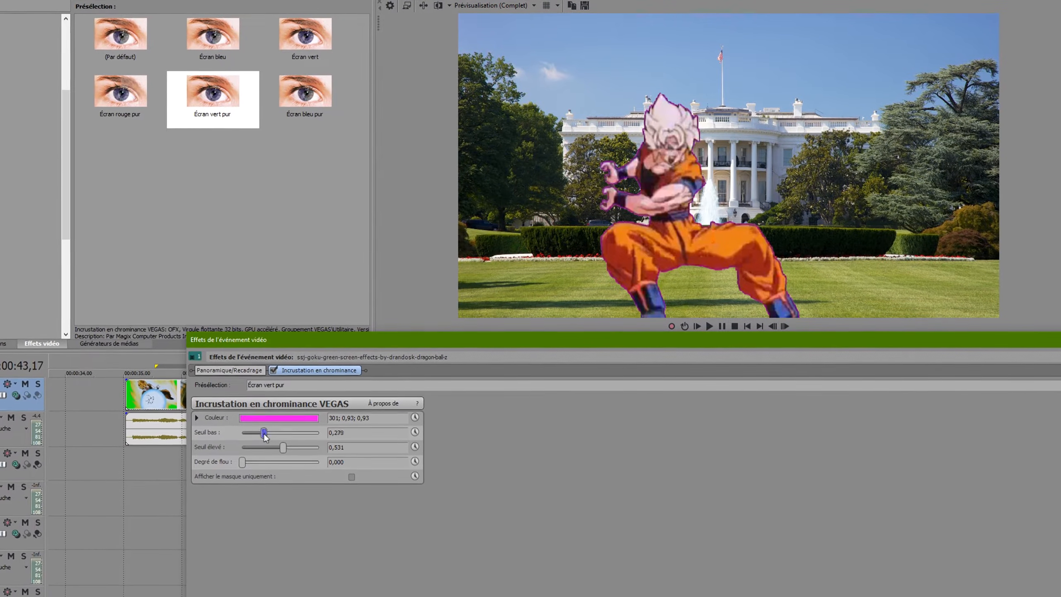
left_click_drag(258, 438, 249, 439)
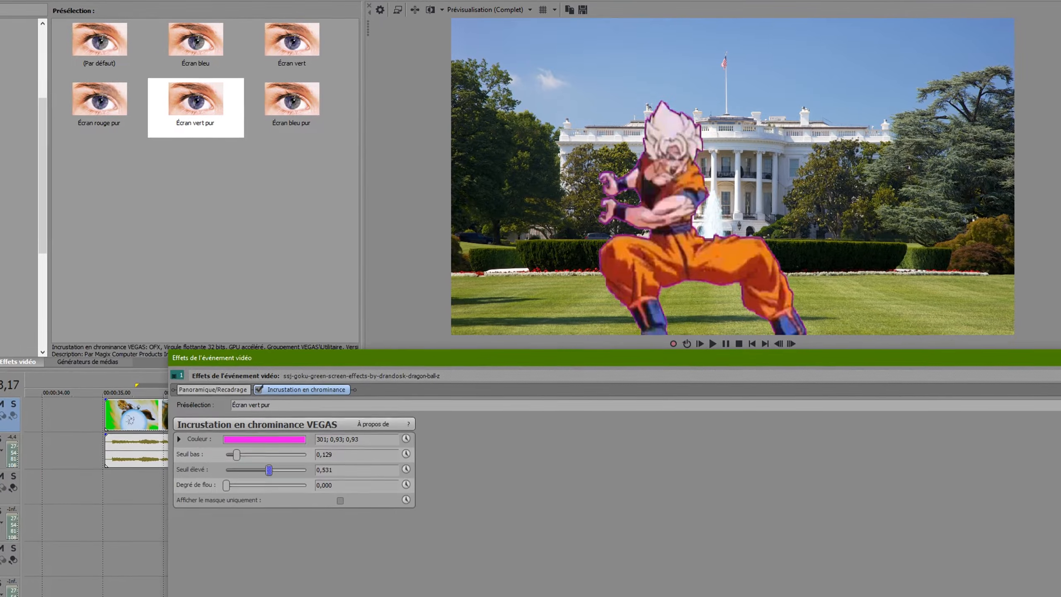
left_click(1057, 356)
left_click(713, 346)
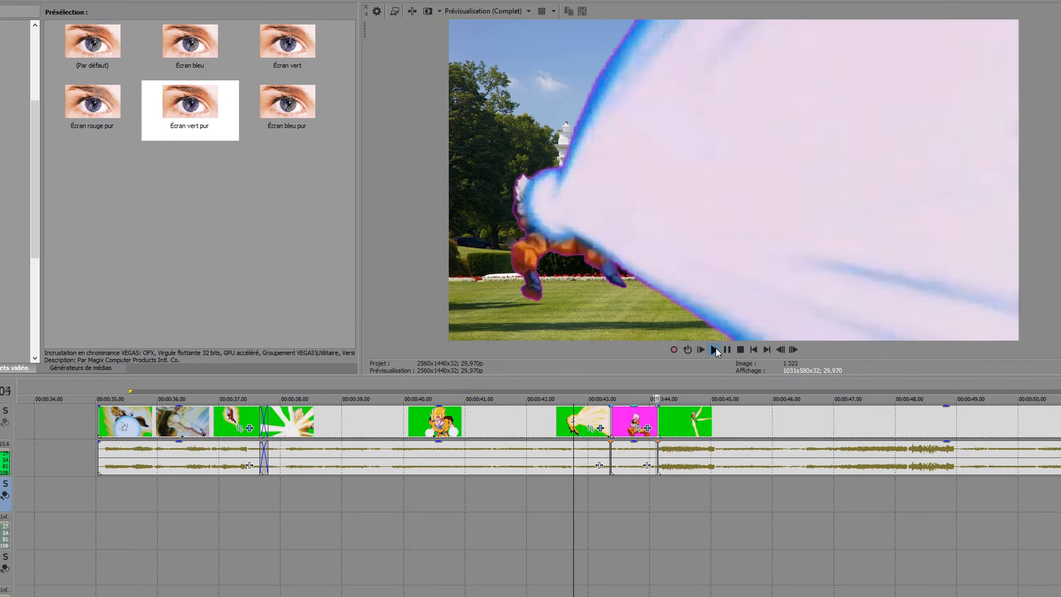
Step: Move the guns-shooting green-screen clip onto the top video track, starting at about 00:01:35 above the anime clip
scroll(397, 510, "down", 5)
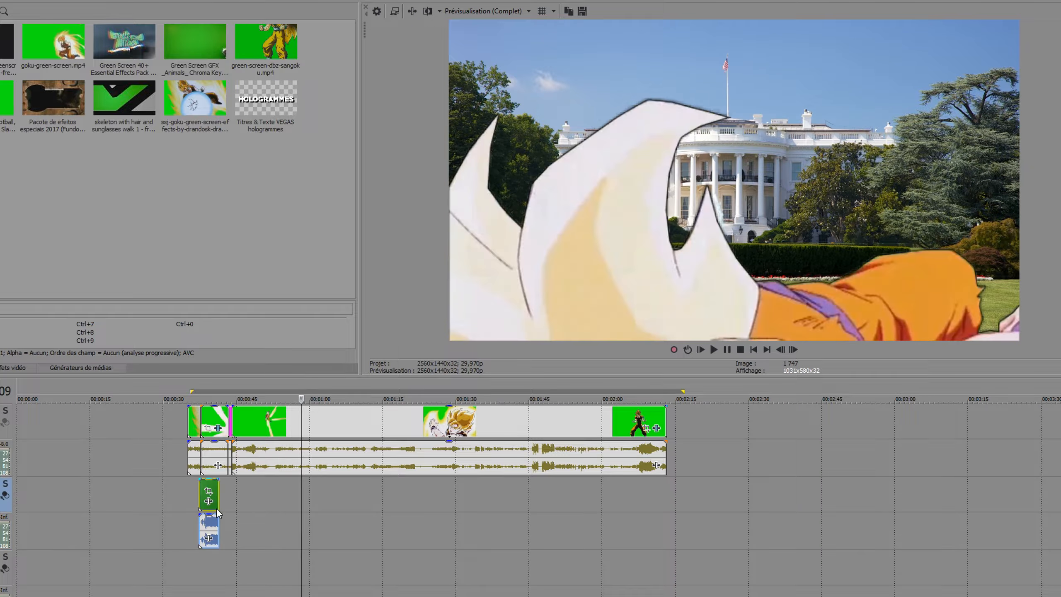
left_click_drag(219, 508, 222, 508)
left_click_drag(222, 508, 512, 507)
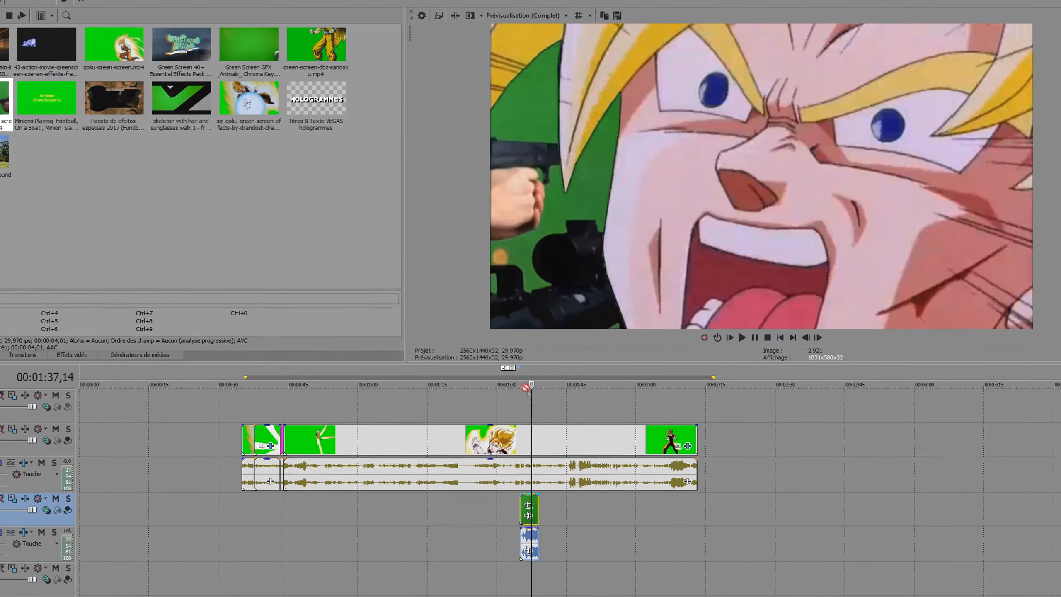
left_click_drag(524, 506, 521, 401)
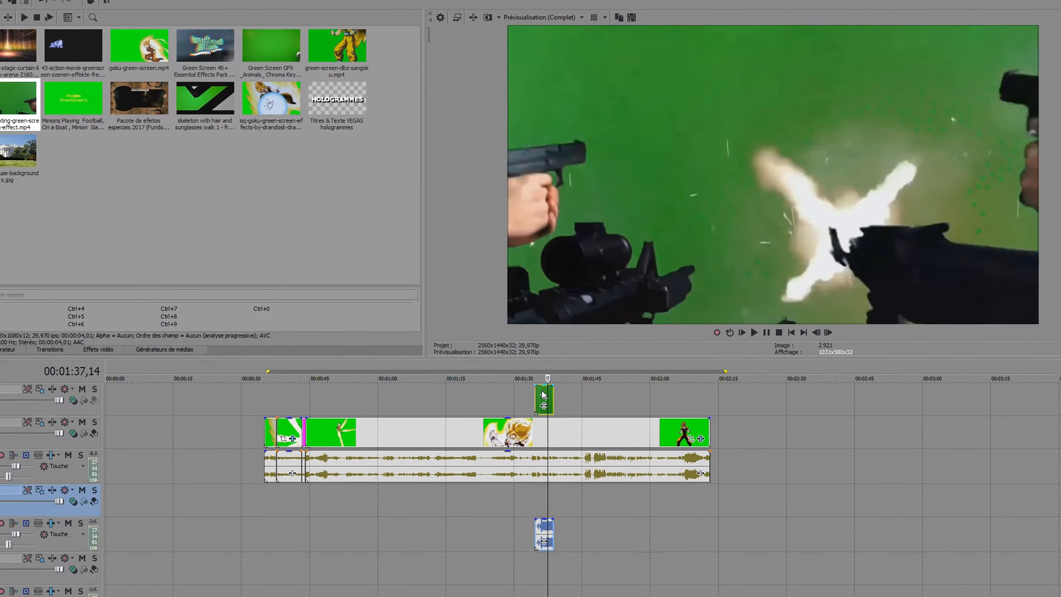
left_click(534, 391)
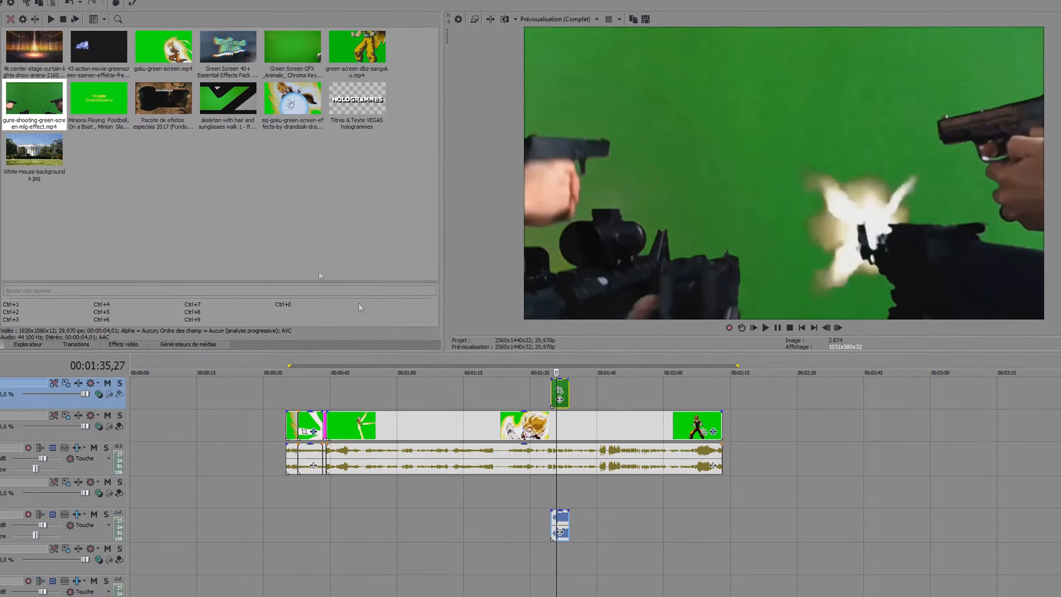
Step: Apply the Écran vert chroma key preset to the guns-shooting clip with Seuil bas 0,503 and Seuil élevé 0,796
left_click(122, 345)
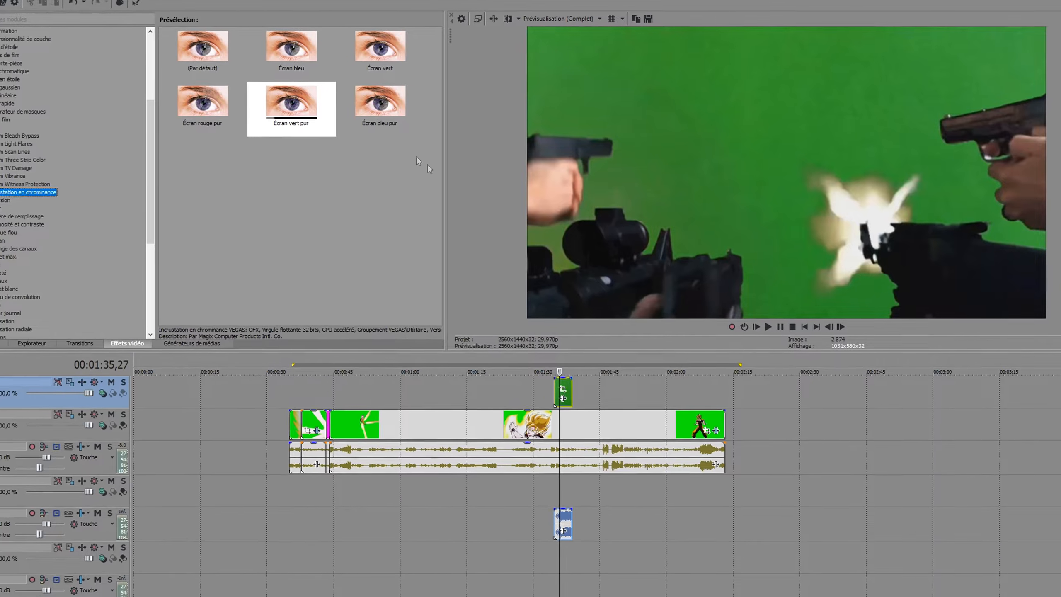
left_click_drag(355, 51, 539, 412)
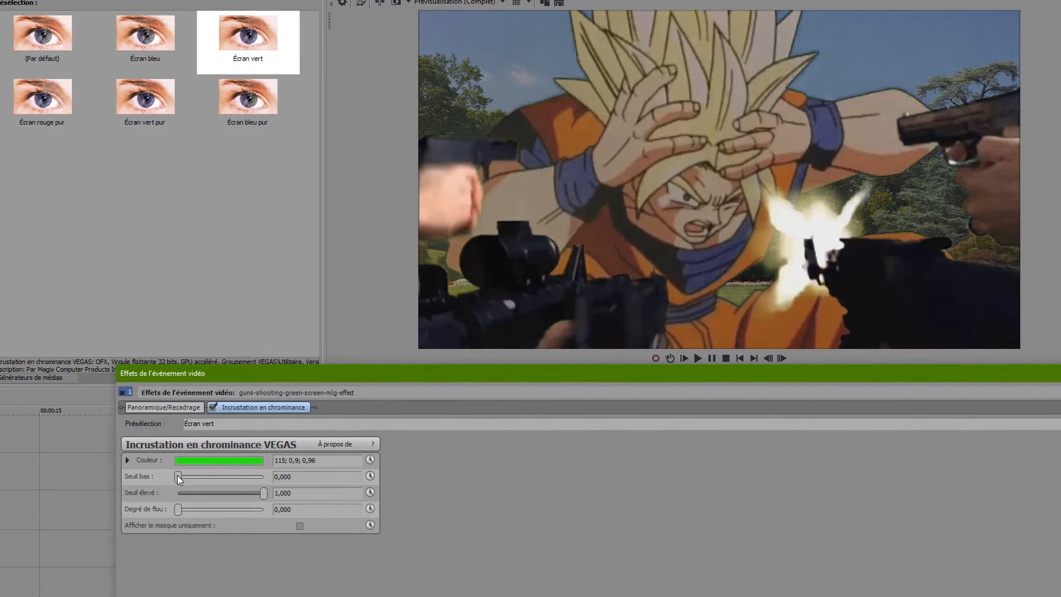
mouse_move(184, 474)
left_mouse_down()
mouse_move(220, 474)
mouse_move(200, 483)
left_mouse_up()
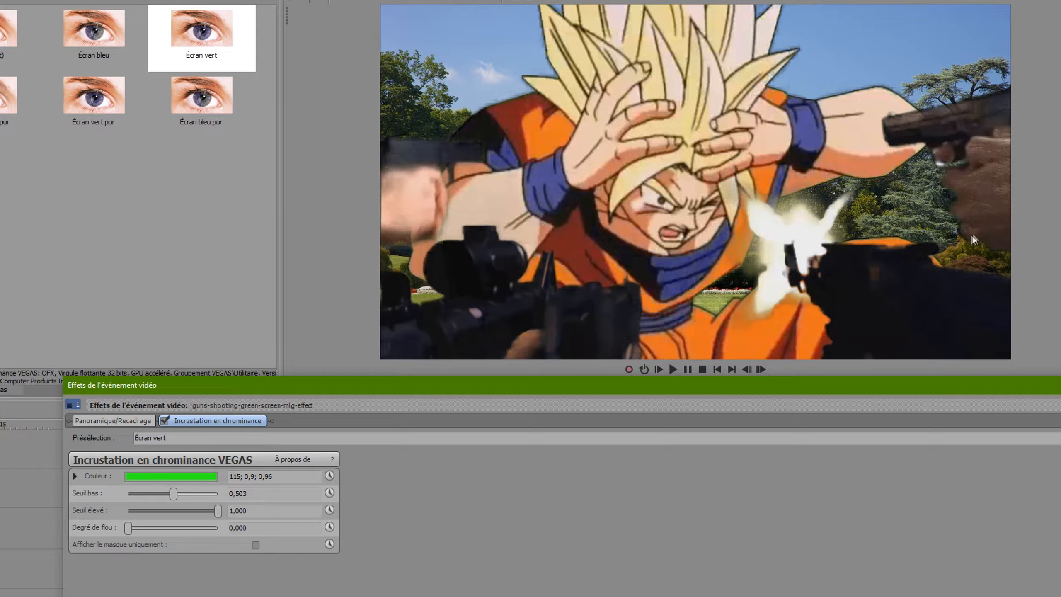
left_click_drag(217, 515, 197, 516)
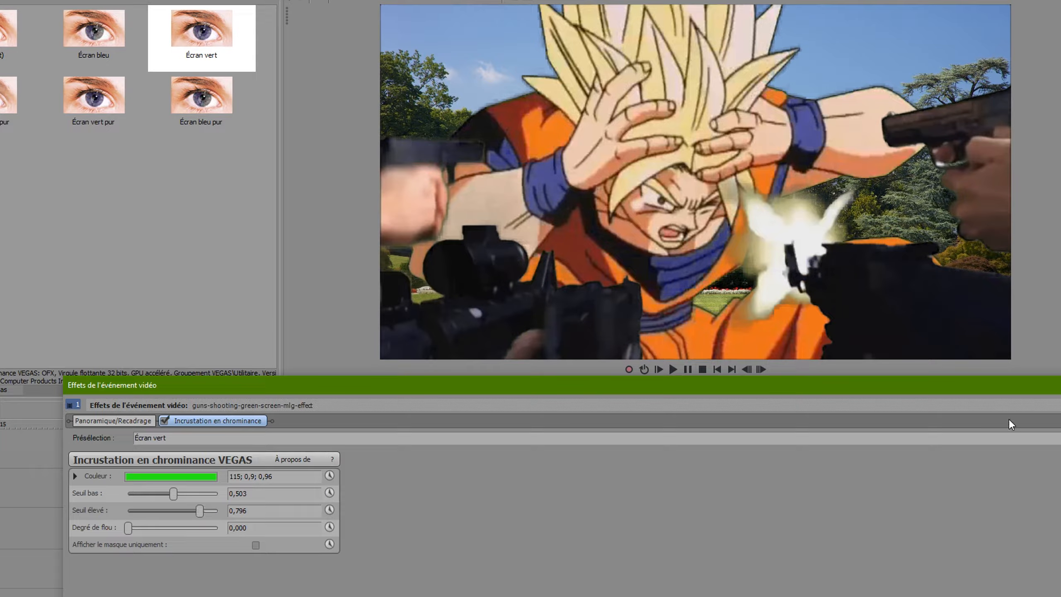
key("Escape")
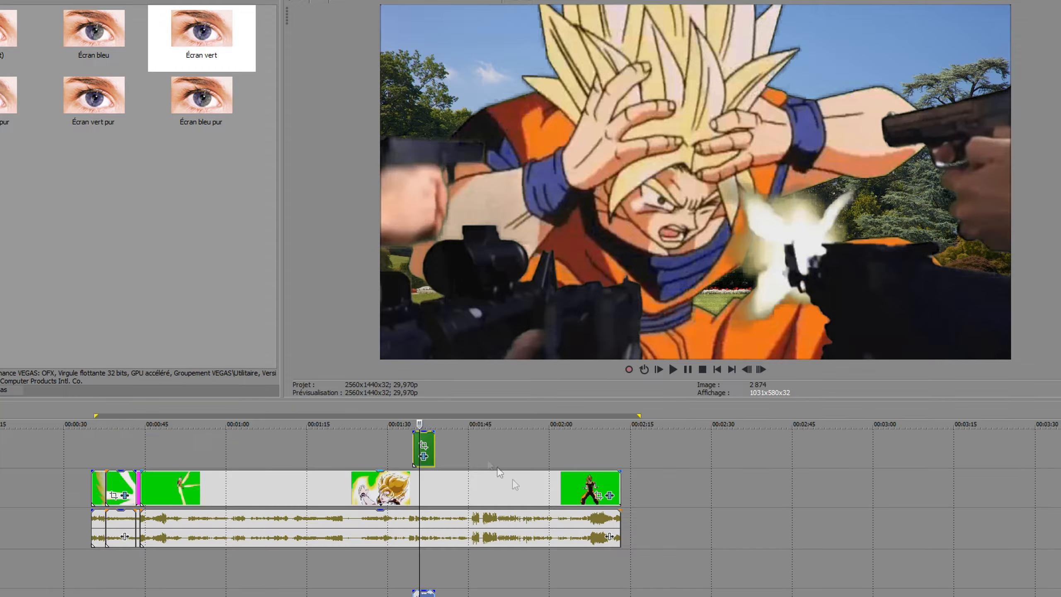
Step: Play back the keyed guns over the anime character, starting at about 00:01:30
left_click(388, 447)
left_click(671, 369)
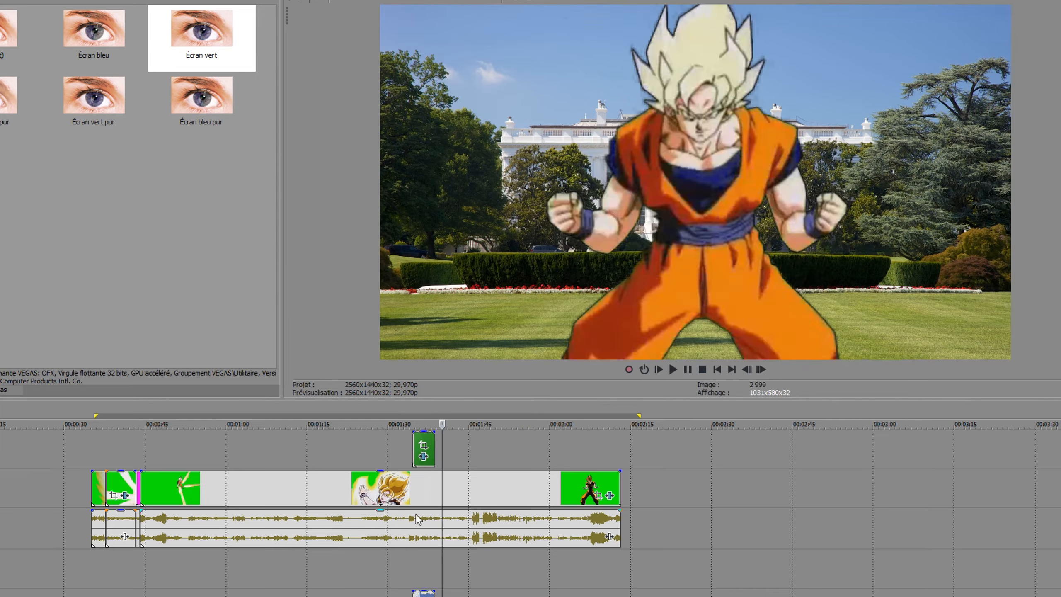
left_click(418, 558)
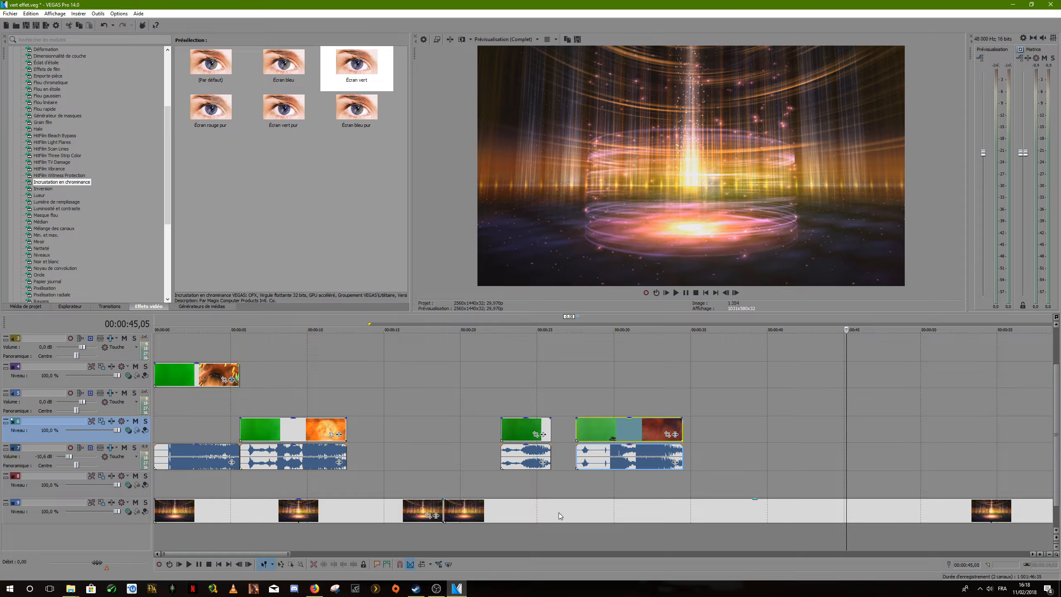
Step: Examine the stage background, the keyed creature clip and the unkeyed explosion clip at several points in the vert effet.veg project
left_click(403, 512)
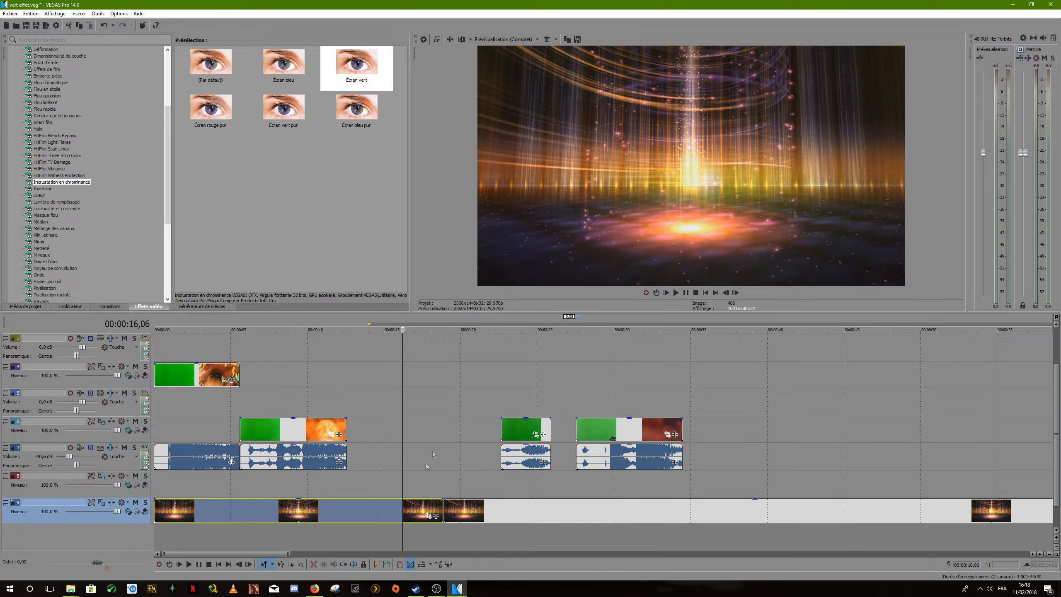
left_click(158, 370)
left_click(194, 348)
left_click(204, 346)
left_click(223, 348)
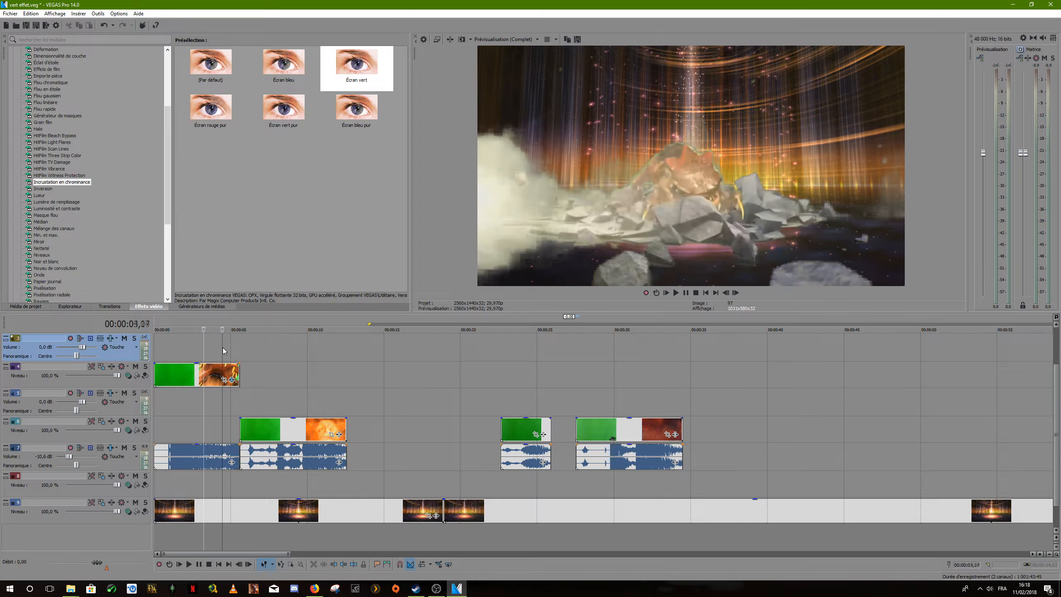
left_click(506, 406)
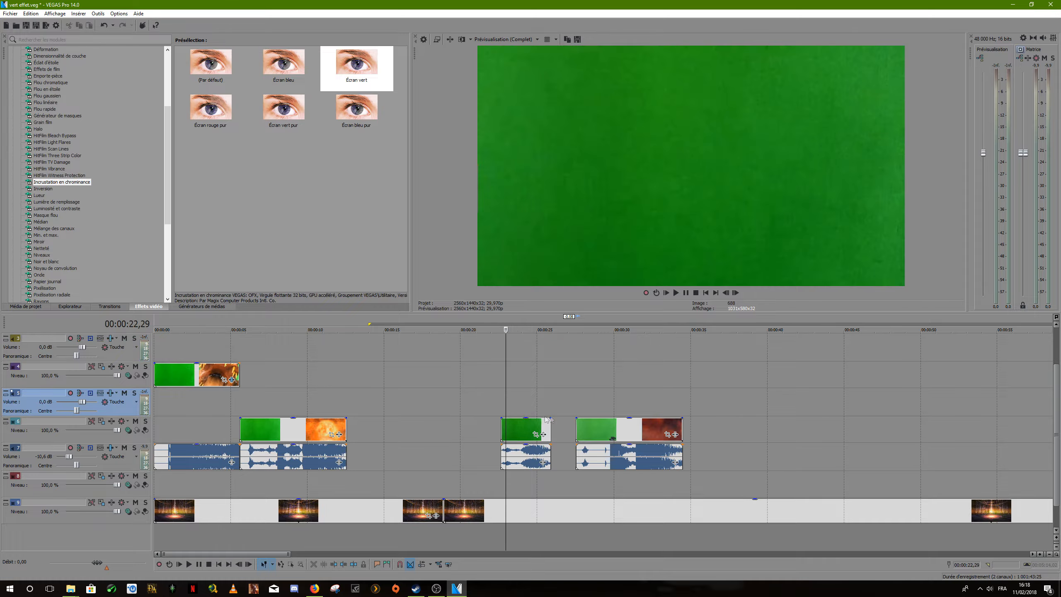
left_click(533, 409)
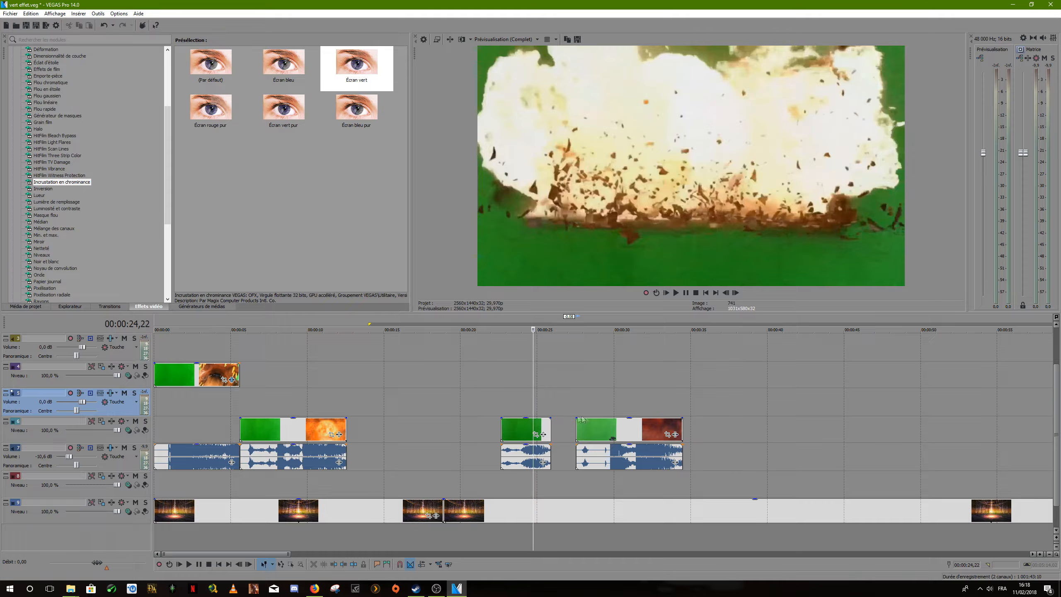
Step: Review the chroma key settings of the creature clip on the upper video track and close them
left_click(178, 366)
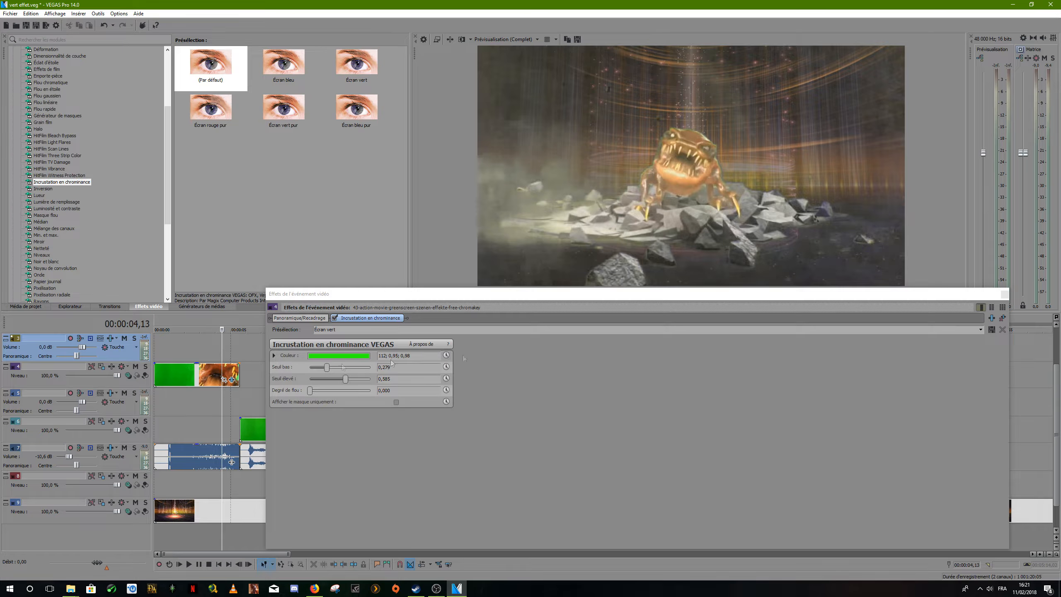
left_click_drag(923, 295, 772, 296)
left_click(853, 295)
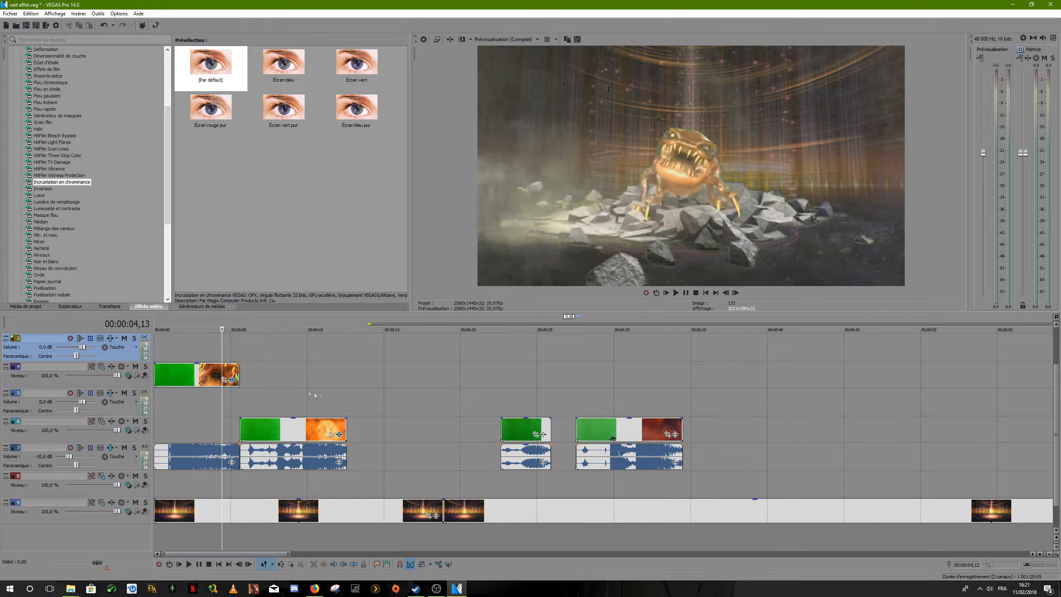
Step: Compare the creature's frames around 00:00:04,14 with the explosion clip's frames between about 00:00:23 and 00:00:25
left_click(322, 392)
left_click(517, 431)
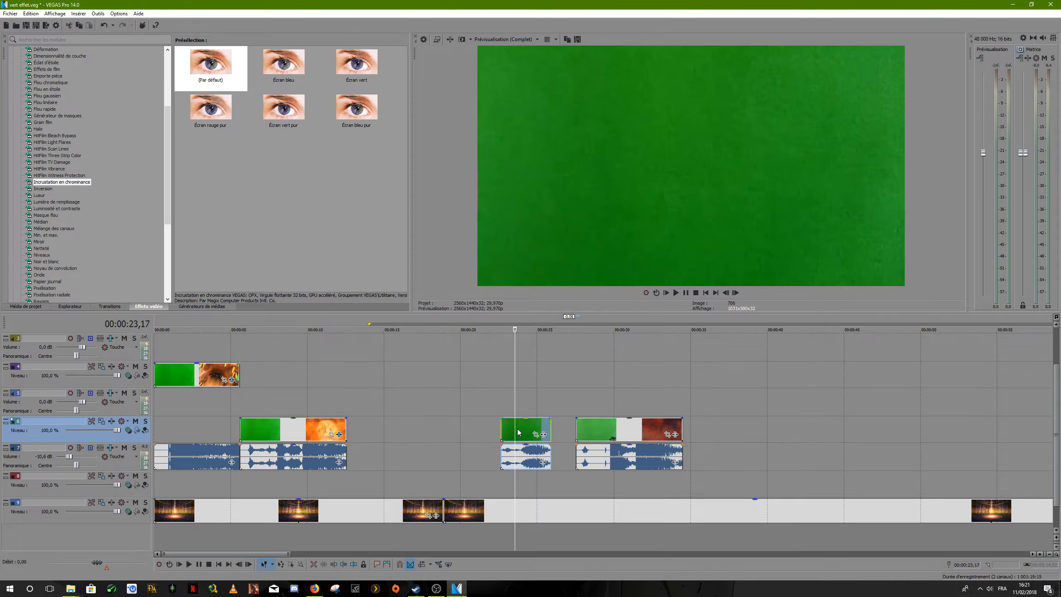
left_click(207, 346)
left_click(223, 345)
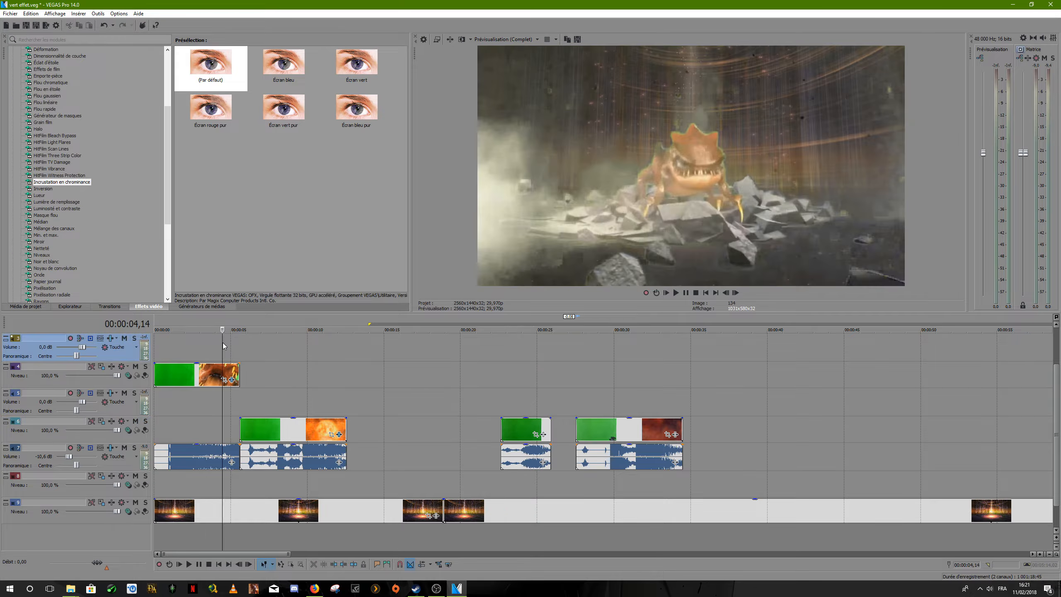
left_click(517, 410)
left_click(506, 430)
left_click(530, 428)
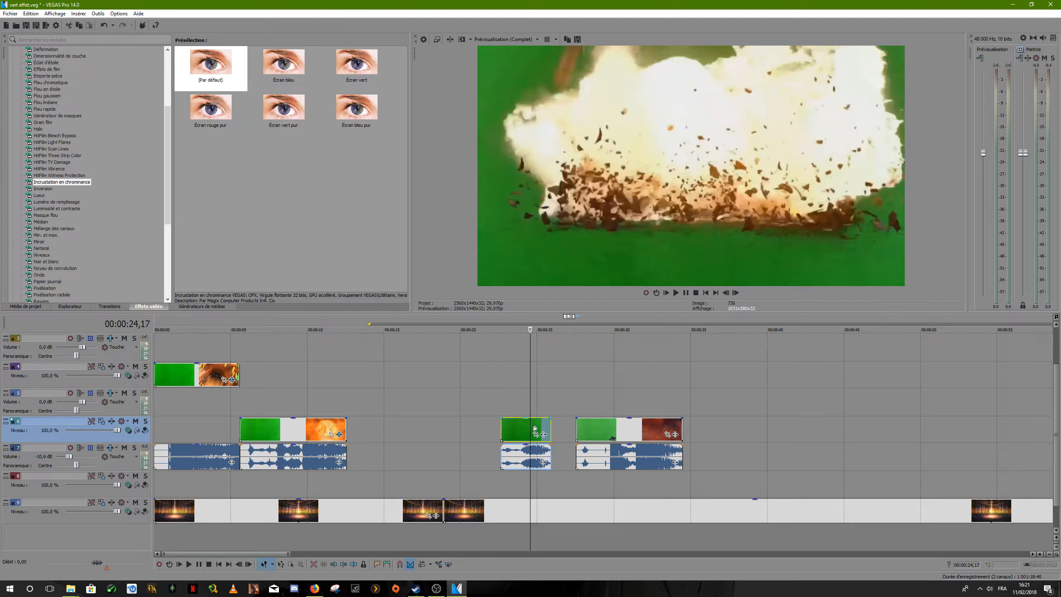
left_click(517, 398)
left_click(531, 408)
left_click(544, 404)
Step: Move the explosion clip to a new top video track so that it ends together with the creature clip at about 00:00:05
left_click(522, 423)
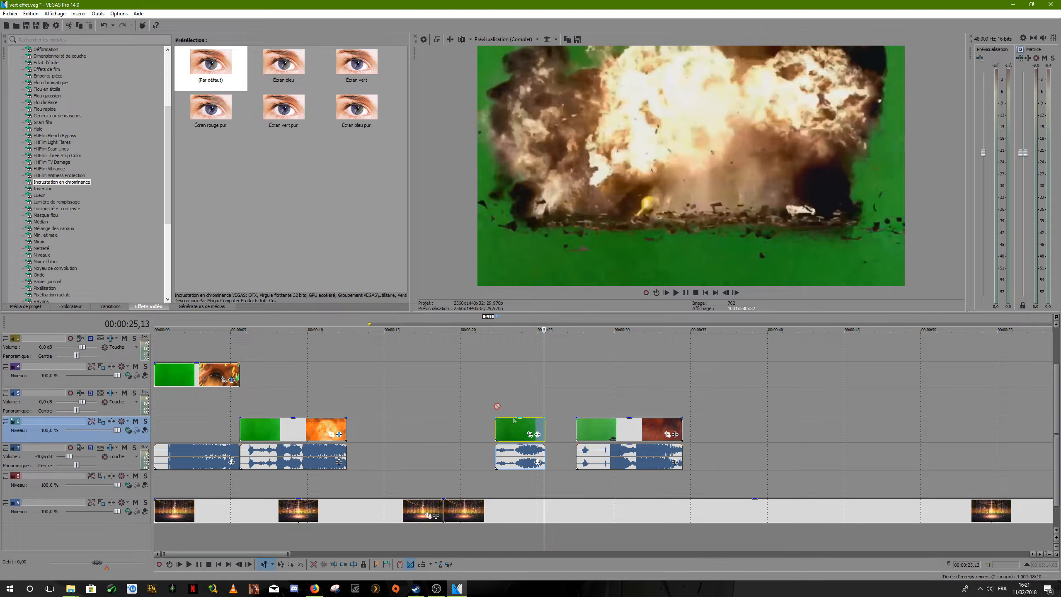
scroll(524, 425, "up", 2)
left_click_drag(209, 341, 211, 346)
left_click(206, 345)
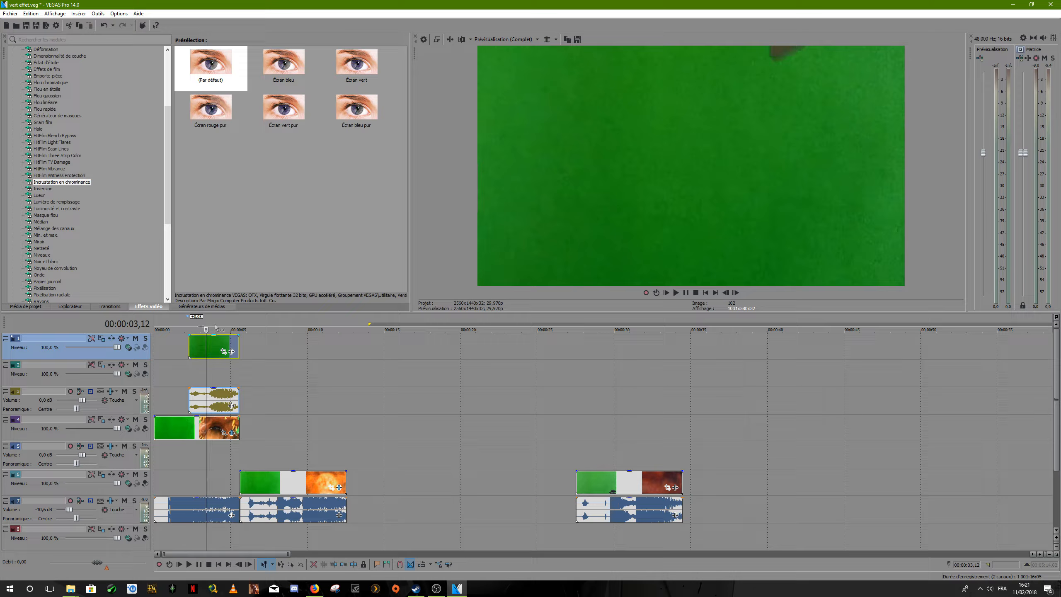
Step: Apply the Écran vert chroma key preset to the explosion clip with Seuil bas 0,252 and Seuil élevé 0,864
left_click(337, 61)
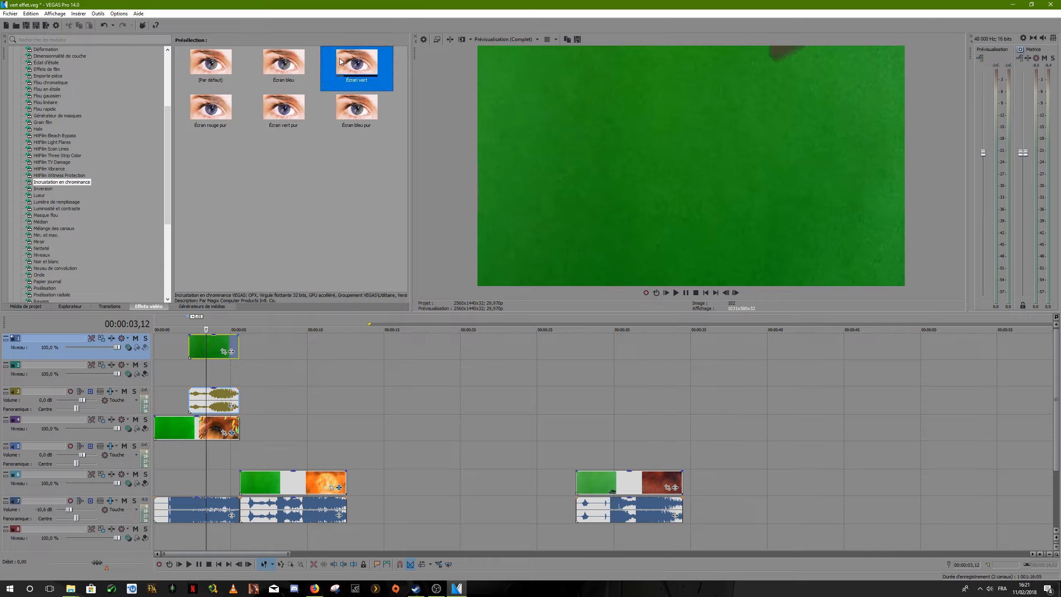
left_click_drag(195, 340, 194, 340)
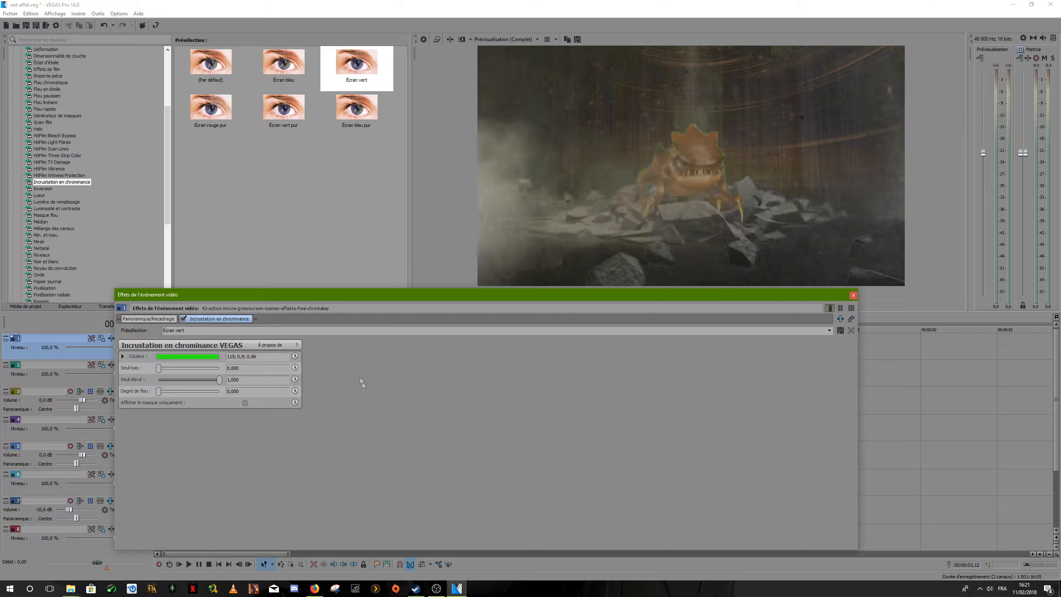
left_click_drag(159, 367, 211, 380)
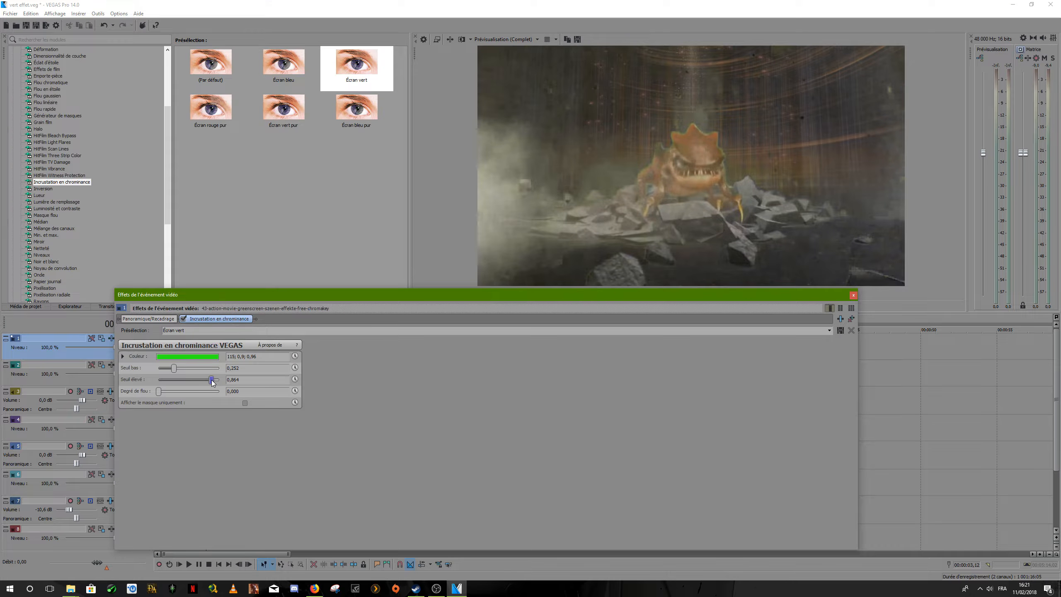
left_click(853, 295)
Step: Move the rocket launcher clip onto the top video track directly after the explosion clip, above the dragon clip
left_click(236, 374)
left_click(300, 448)
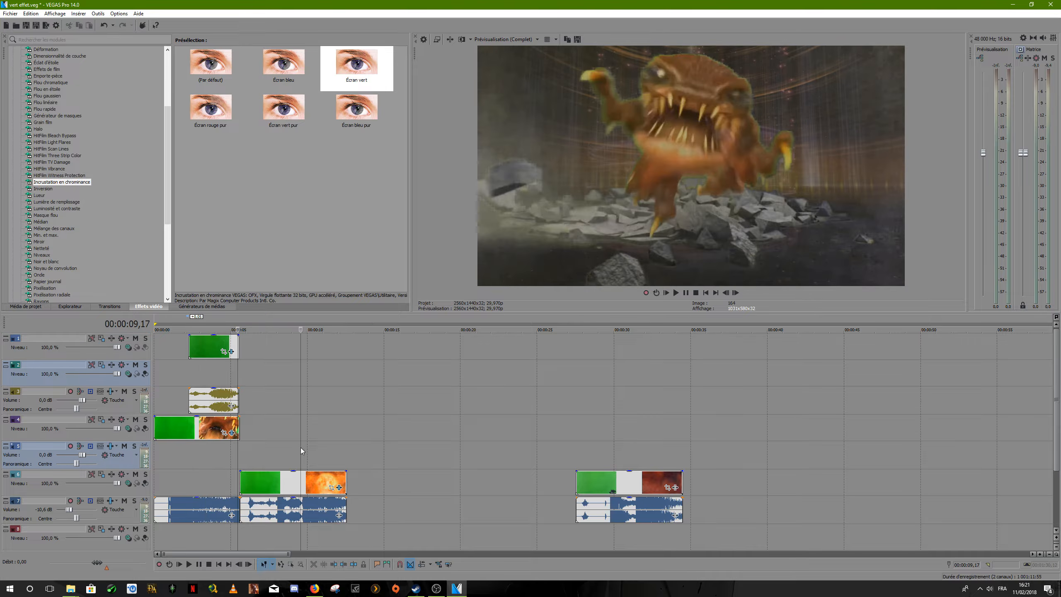
left_click_drag(581, 482, 291, 345)
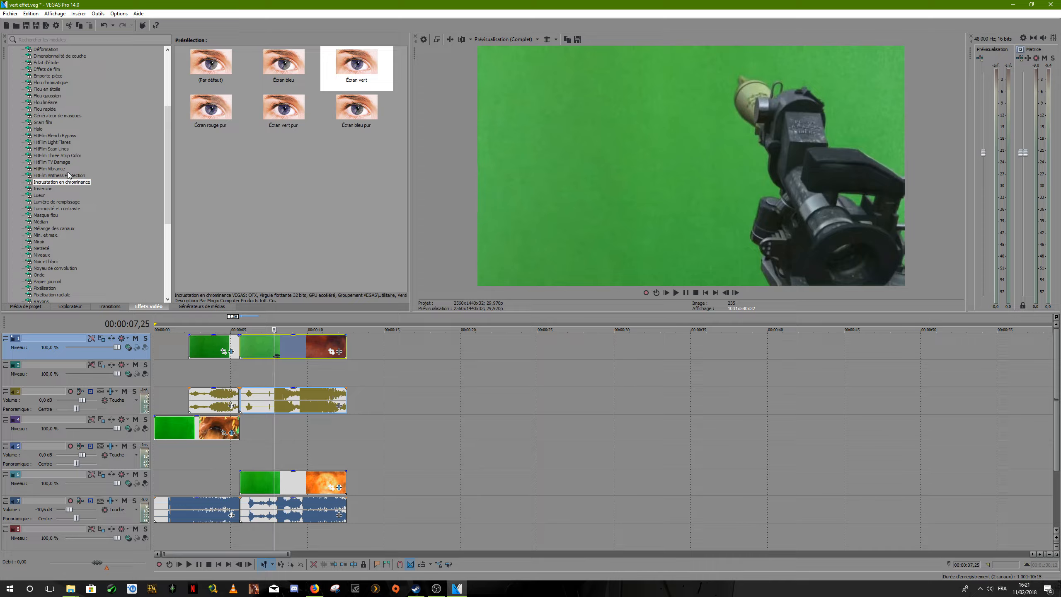
Step: Apply the Écran vert chroma key preset to the rocket launcher clip with Seuil bas 0,286 and Seuil élevé 0,810, and check the composite
left_click_drag(357, 67, 275, 353)
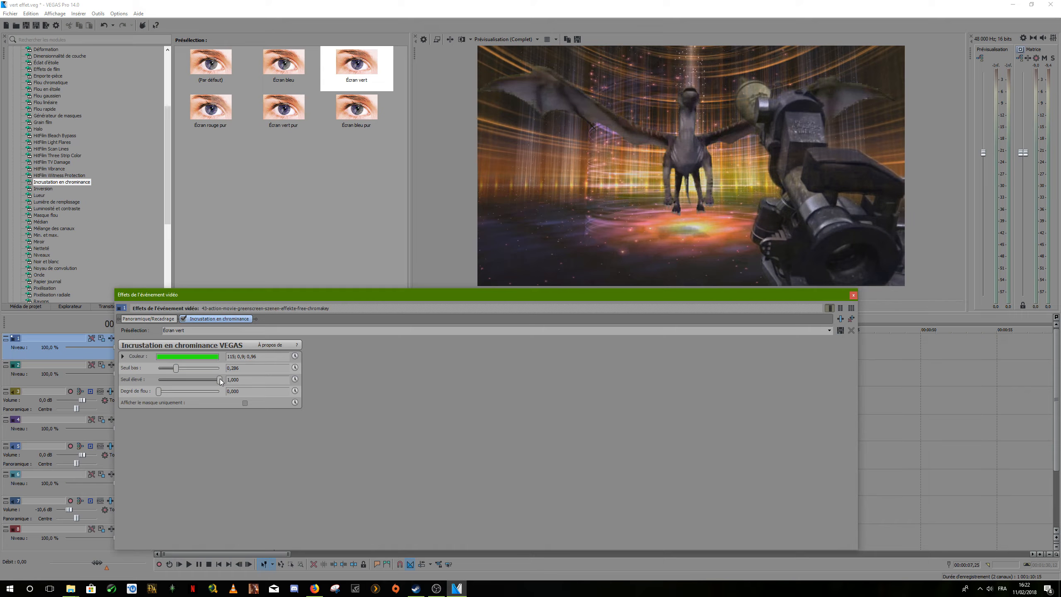
left_click_drag(219, 379, 208, 379)
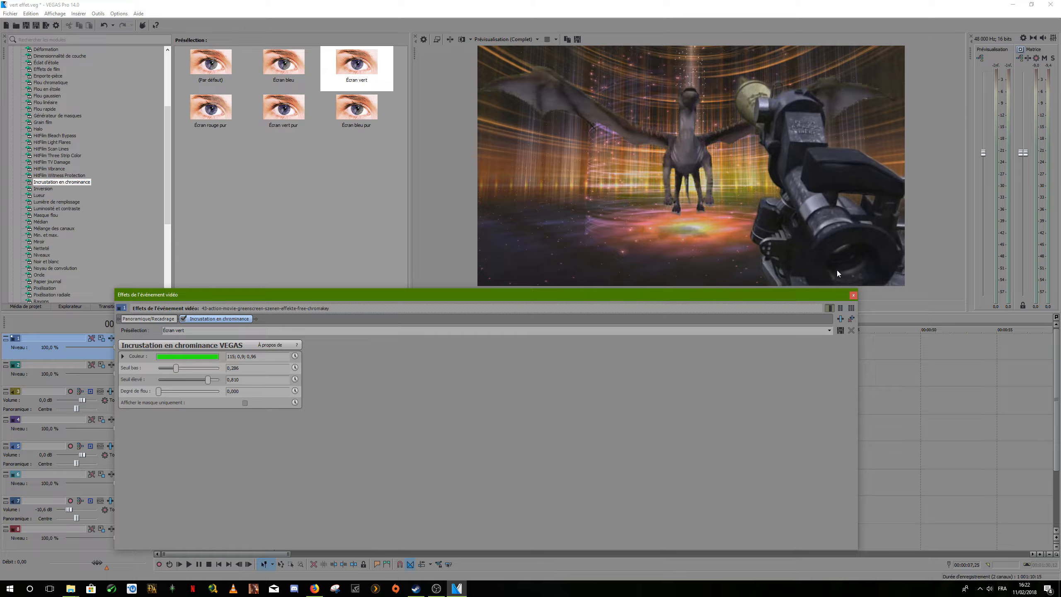
left_click(852, 296)
left_click(312, 423)
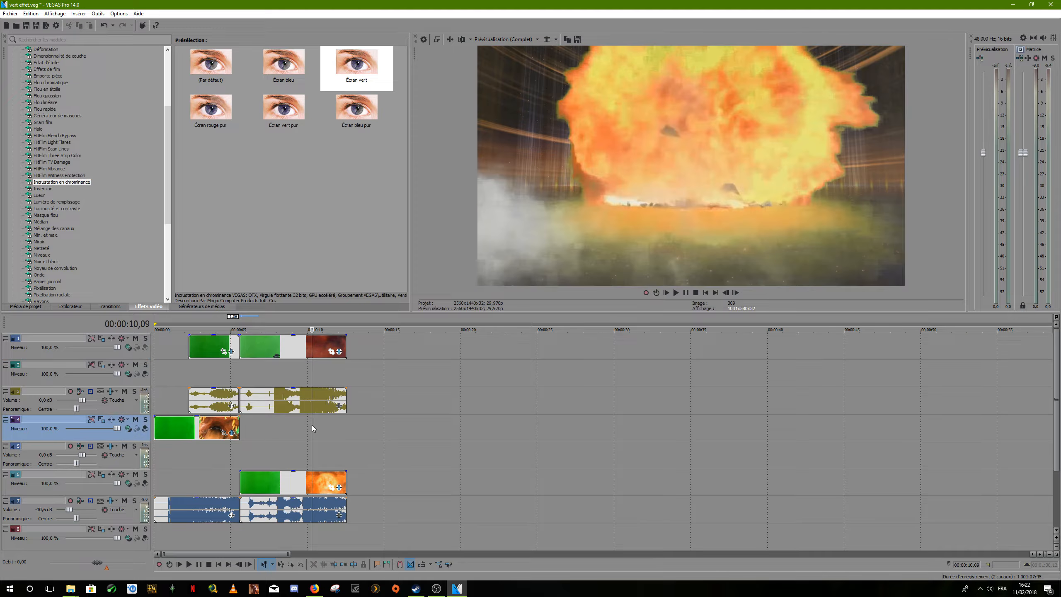
left_click(279, 433)
Step: Lower the olive audio track 3 volume to -10,6 dB and play the composite from the start to check the sound
left_click(64, 401)
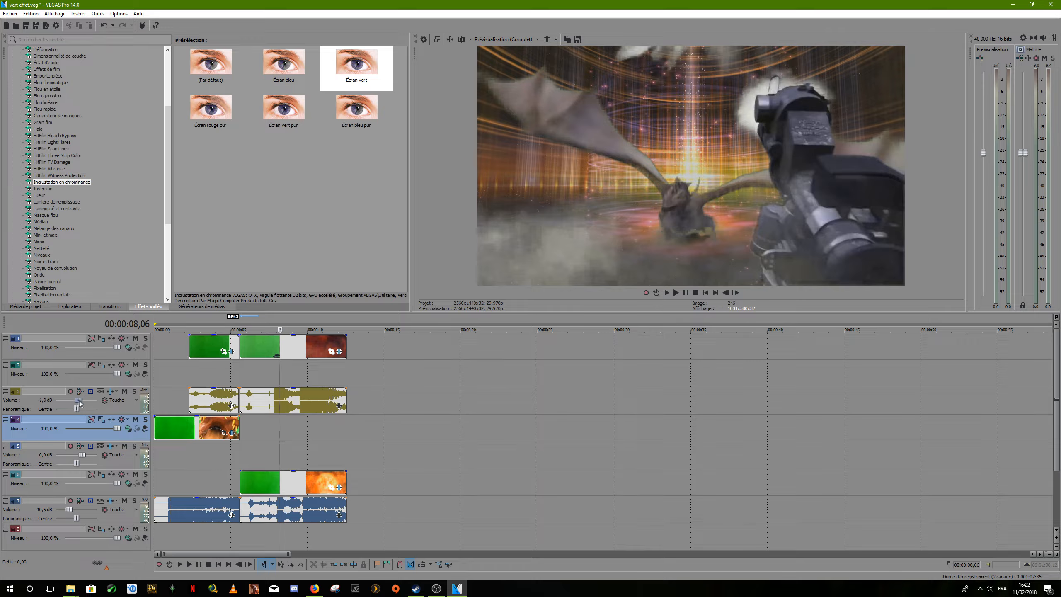
left_click(156, 454)
left_click(677, 294)
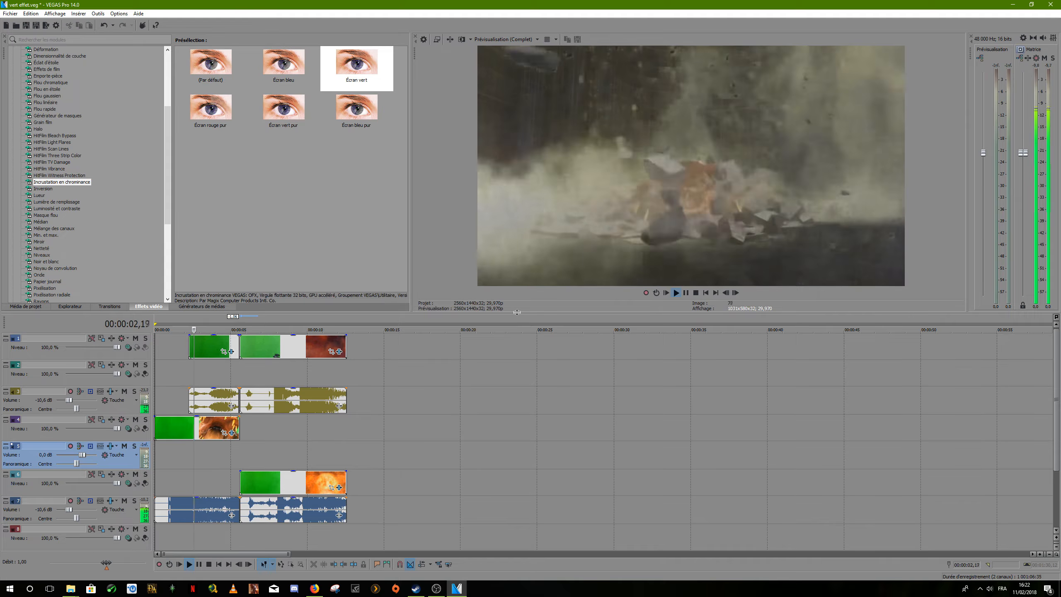
left_click_drag(501, 310, 465, 470)
Step: Place the HOLOGRAMMES title on video track 2 directly after the rocket launcher clip, over the stage background
left_click_drag(414, 355, 225, 355)
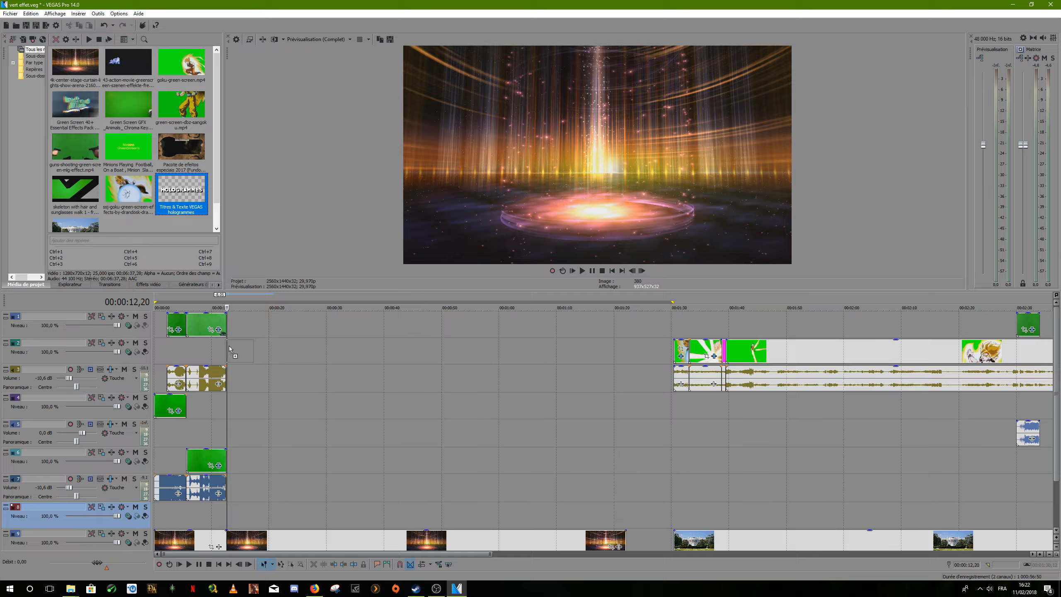
left_click_drag(232, 350, 233, 350)
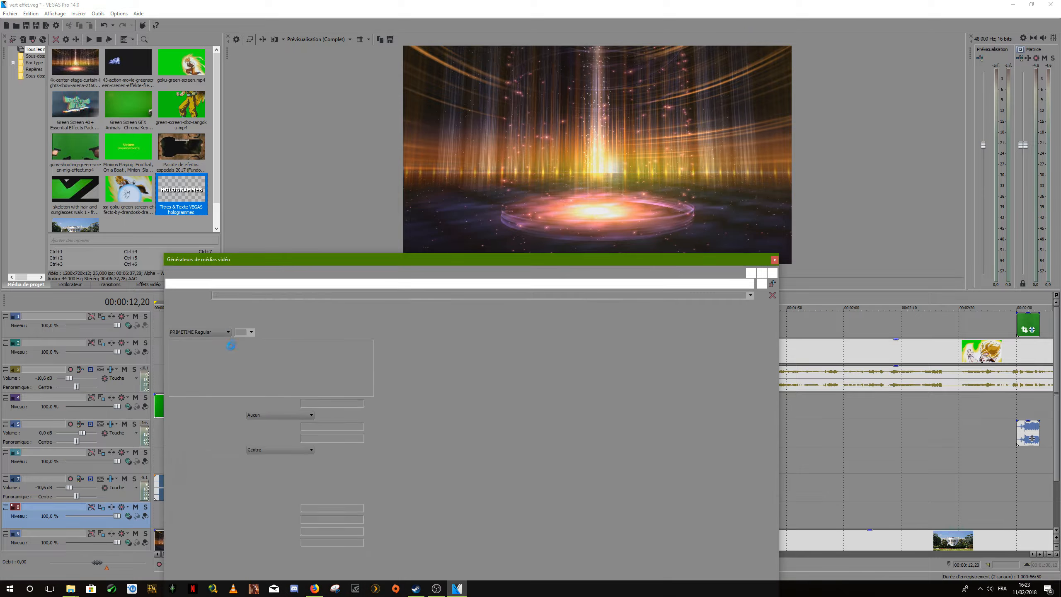
left_click(241, 382)
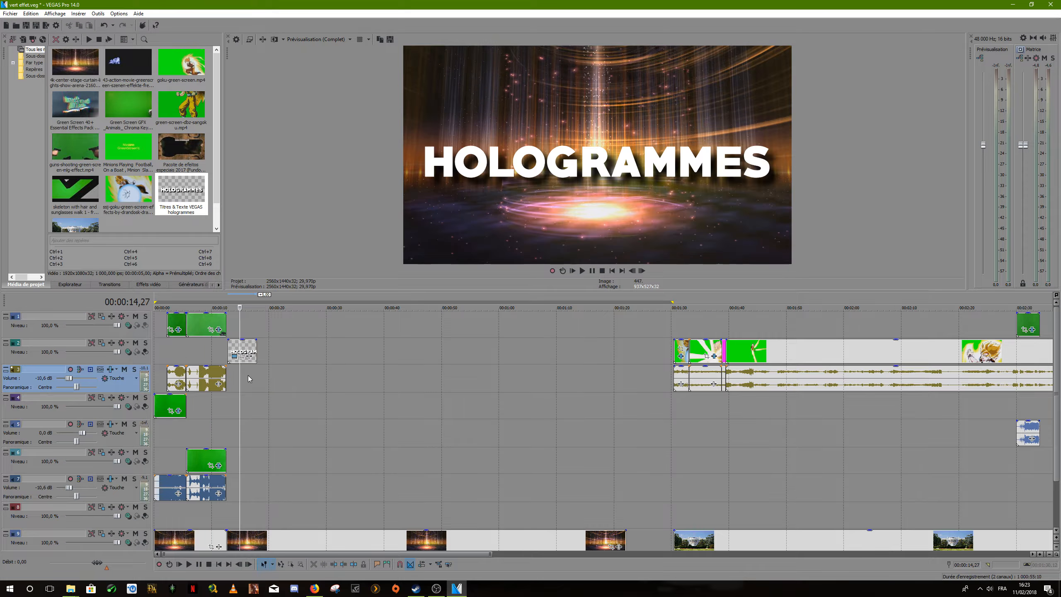
double_click(256, 374)
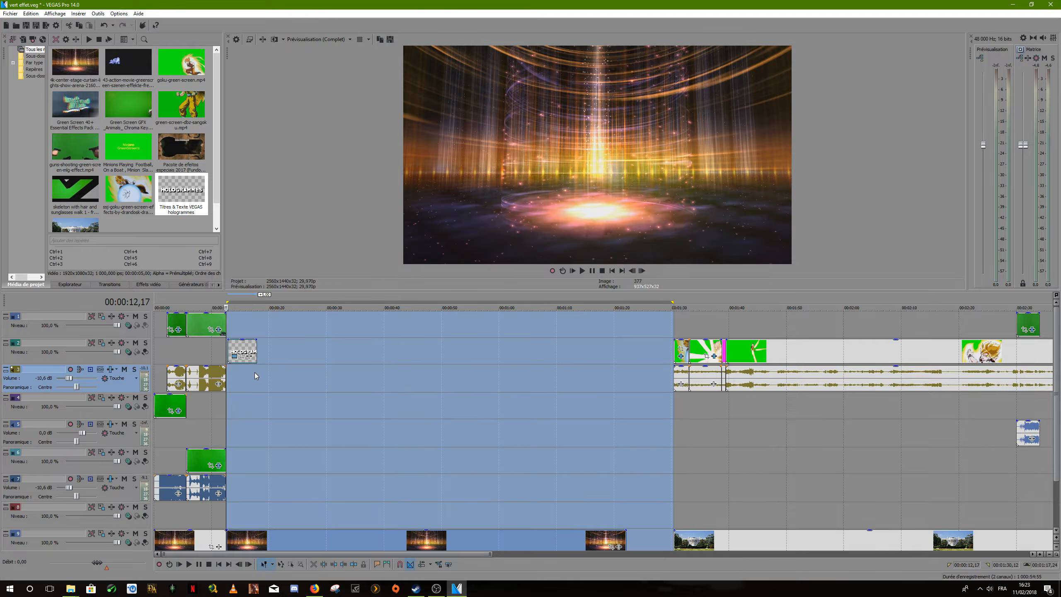
left_click(256, 374)
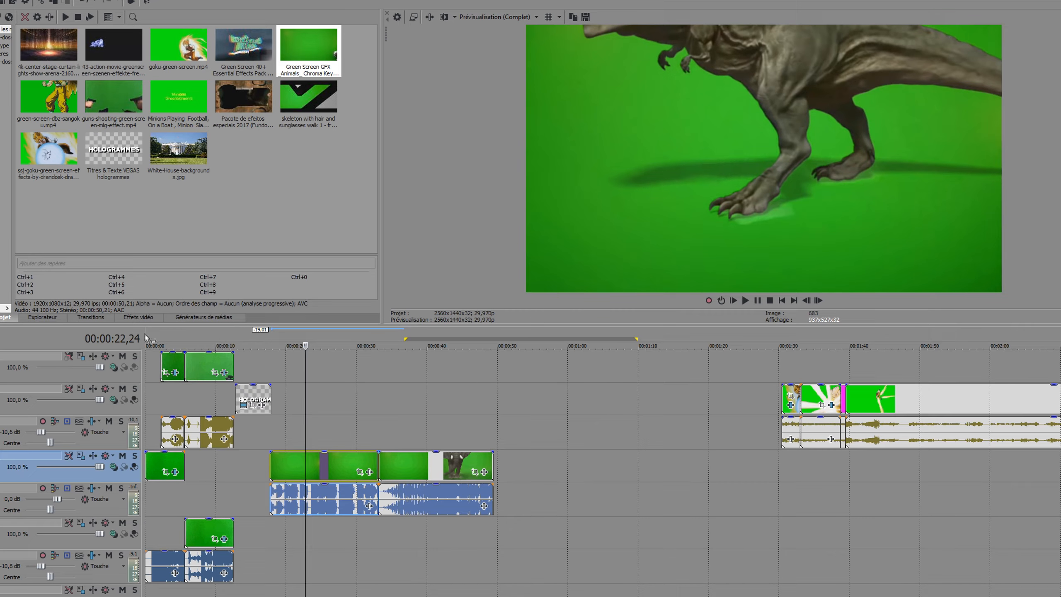
Step: Apply the Écran vert chroma key preset to the dinosaur and elephant clips on track 4
left_click(149, 285)
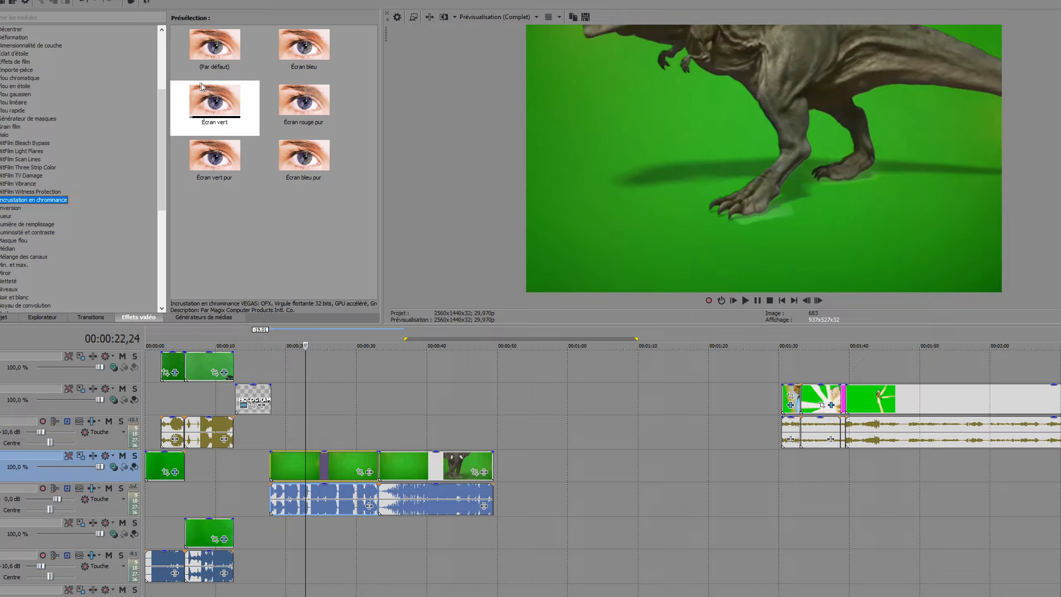
left_click_drag(201, 86, 288, 380)
left_click_drag(328, 466, 328, 466)
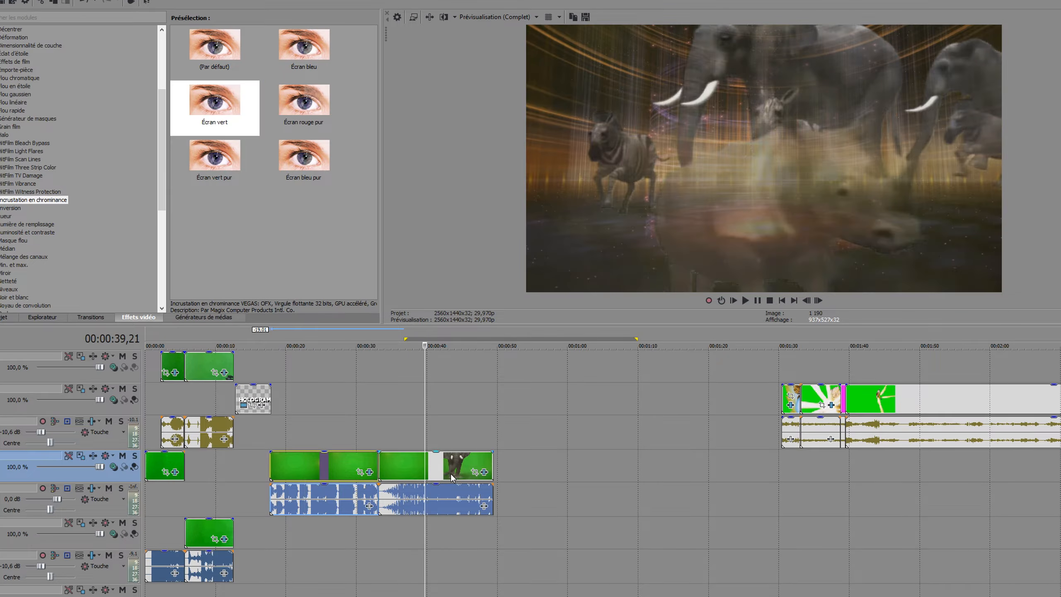
Step: Set the chroma key's Seuil bas to 0,605 on the elephant clip and 0,517 on the dinosaur clip, and reduce Seuil élevé on both
left_click(484, 472)
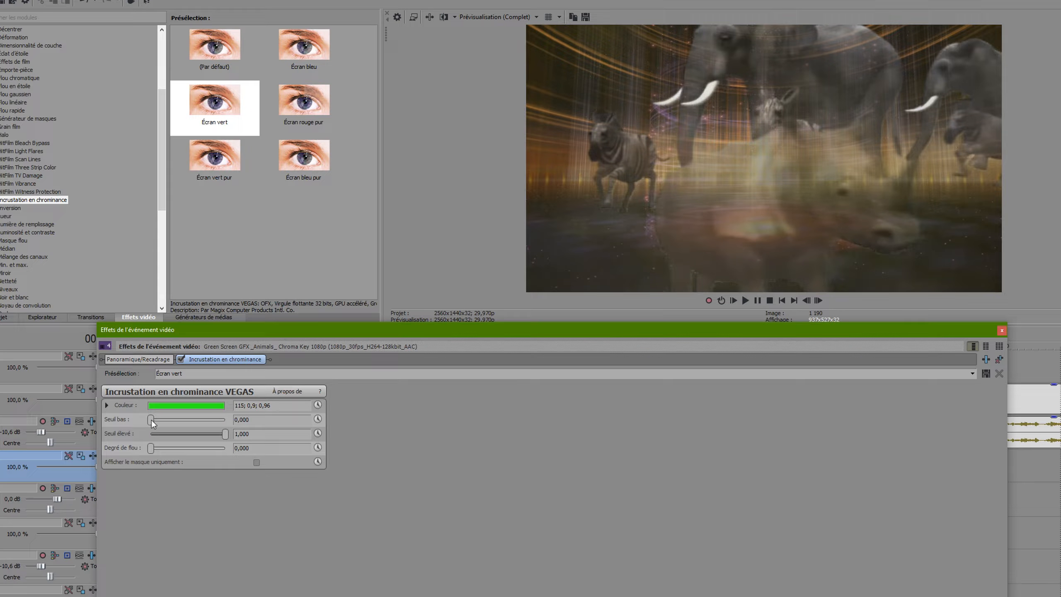
left_click_drag(153, 422, 199, 421)
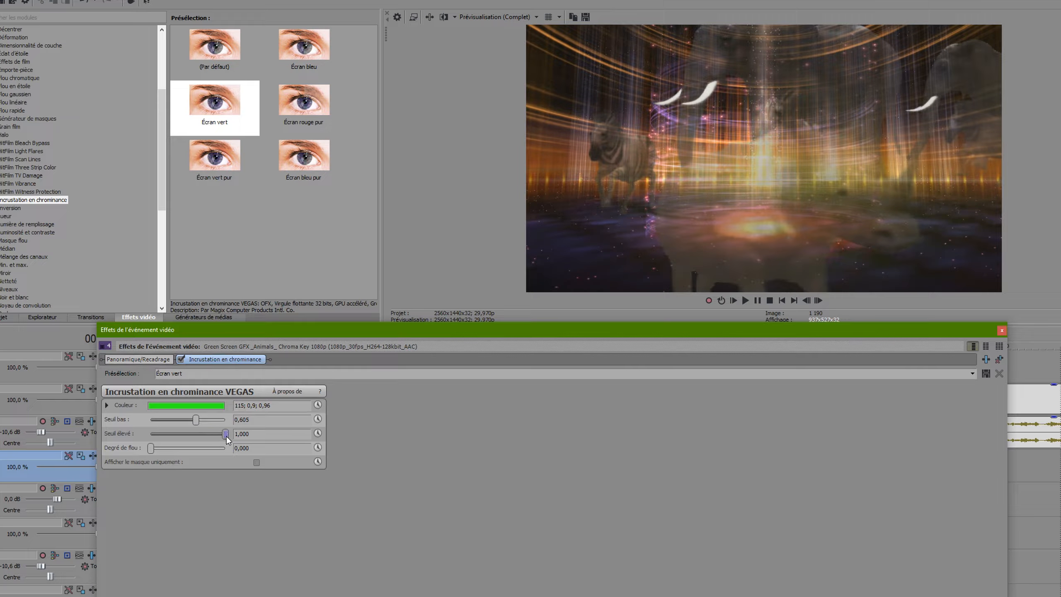
left_click_drag(224, 436, 198, 436)
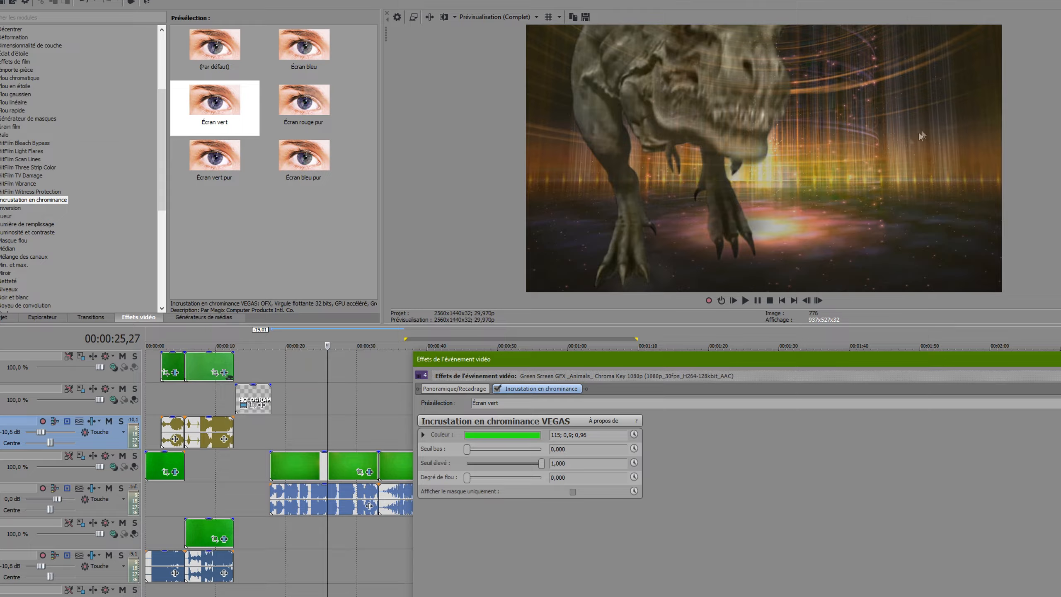
left_click_drag(467, 451, 506, 449)
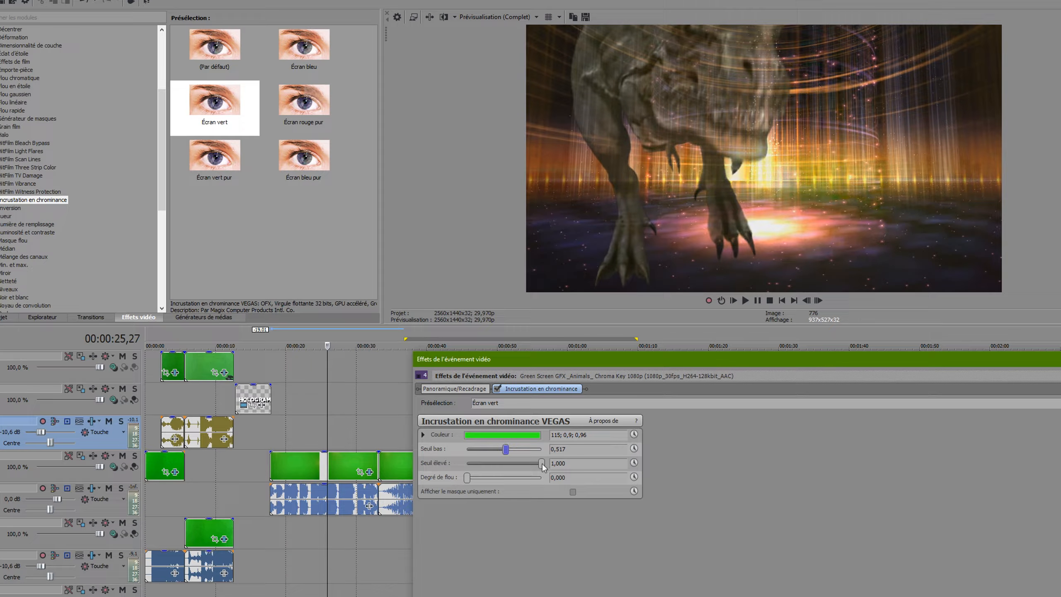
left_click_drag(536, 464, 514, 467)
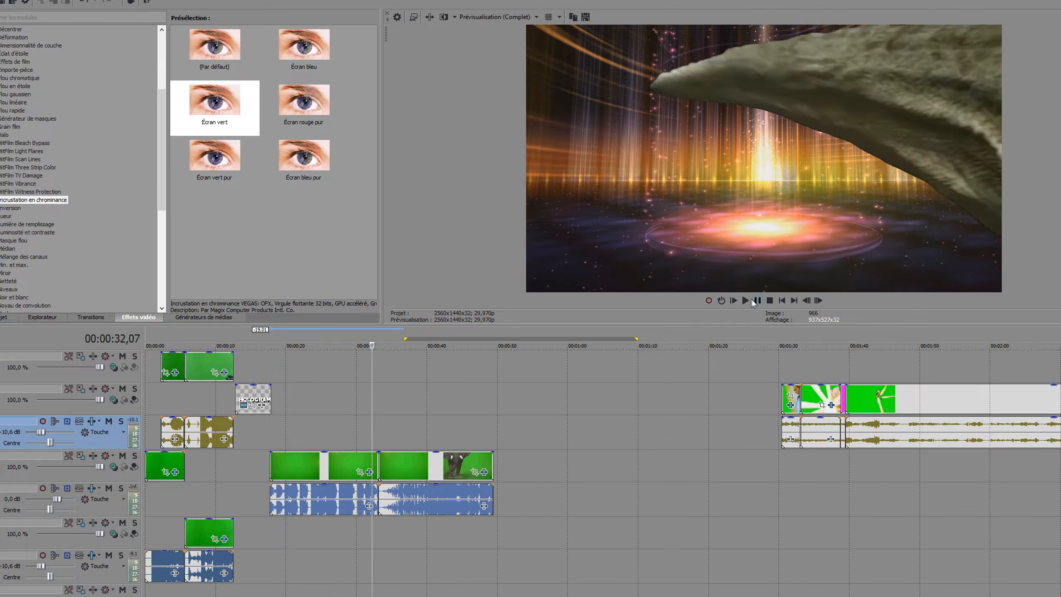
Step: Play the animal clips and lower their audio track 5 volume to -5,2 dB
key("space")
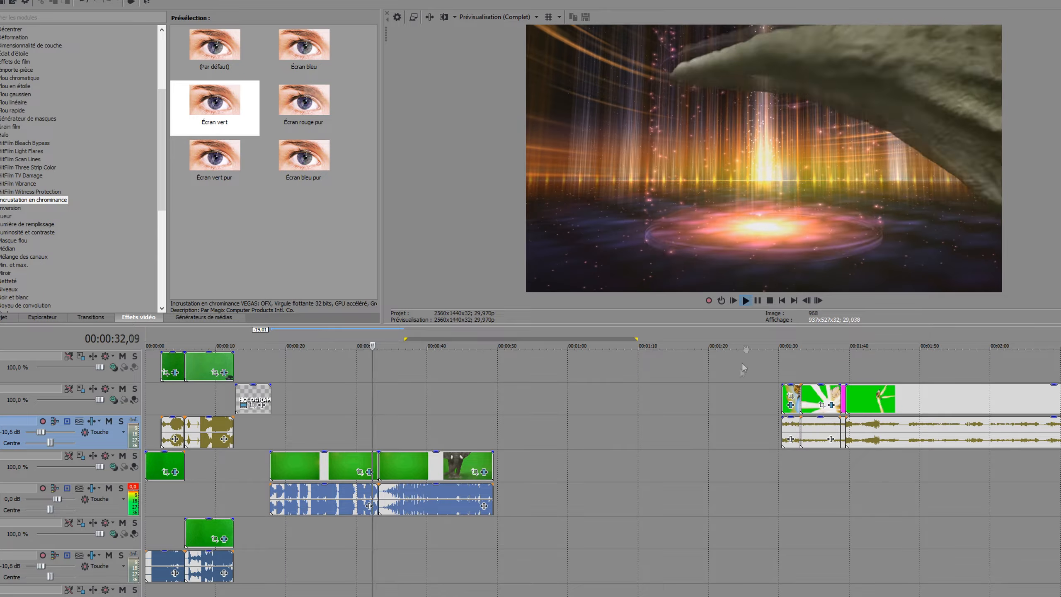
left_click_drag(57, 498, 45, 498)
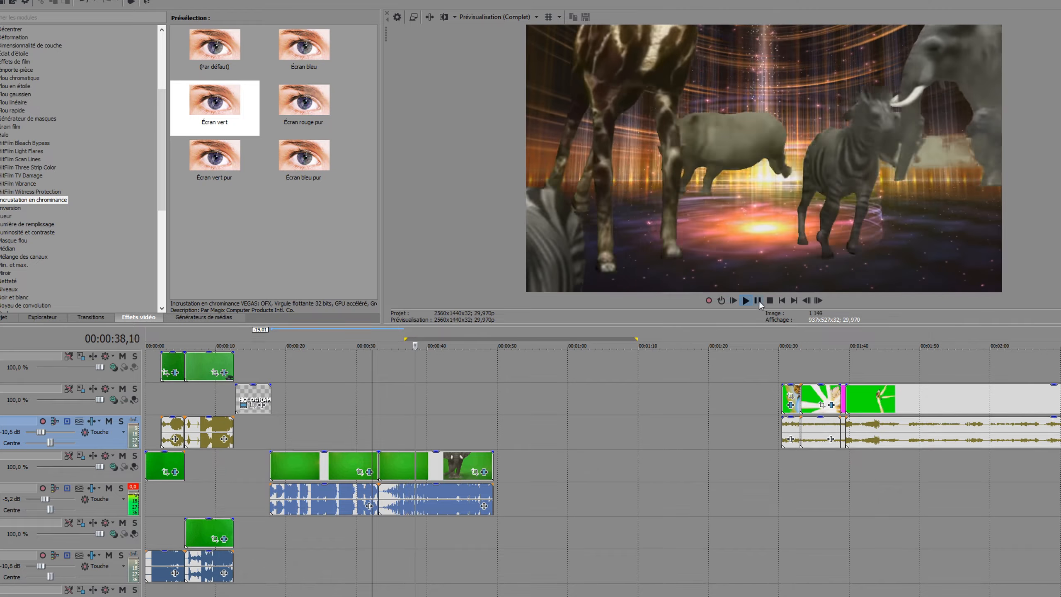
key("space")
left_click(284, 444)
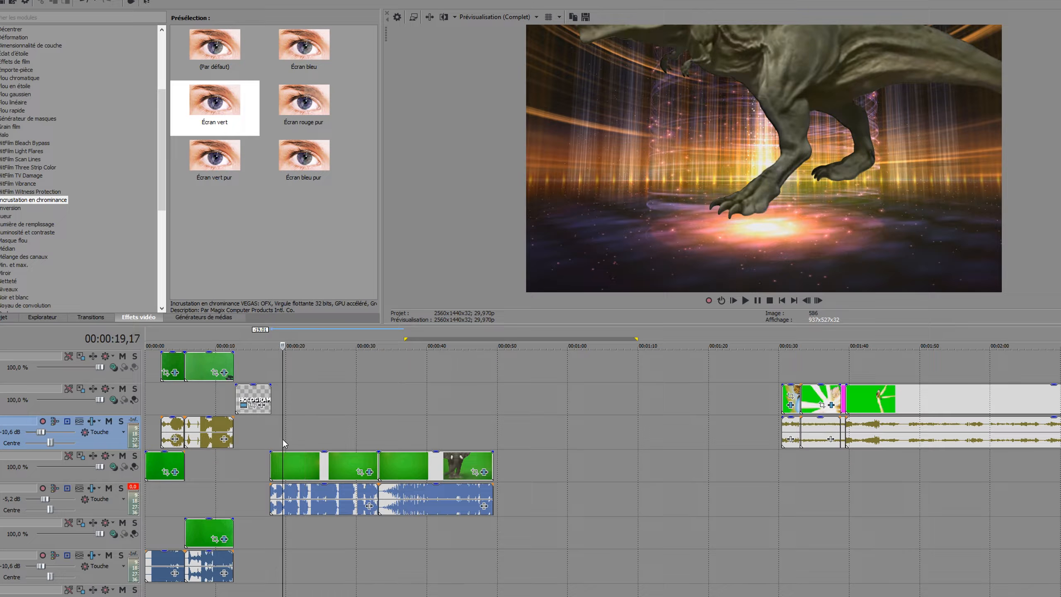
Step: Apply the Simulateur de télévision effect with the Aspect TV preset to the two animal clips on track 4
scroll(161, 256, "down", 8)
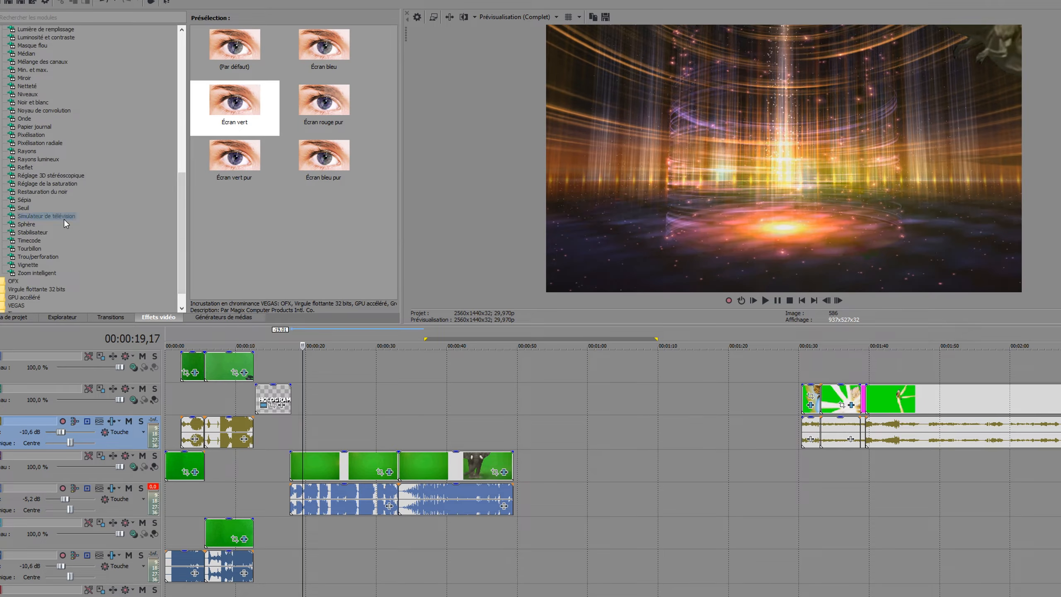
left_click(46, 215)
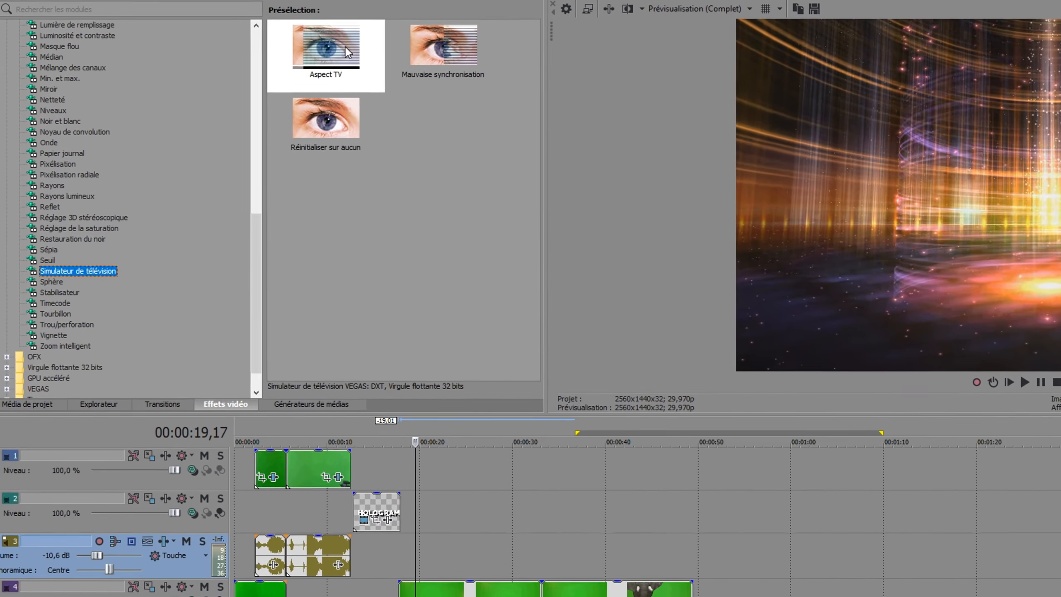
left_click_drag(301, 47, 404, 517)
left_click_drag(456, 572, 459, 583)
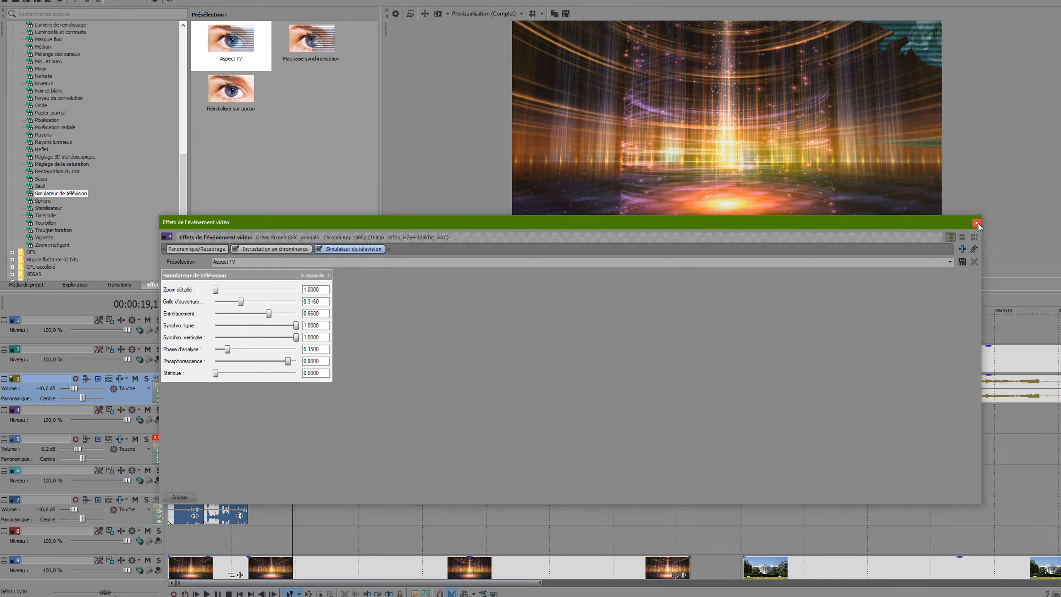
left_click(976, 223)
left_click_drag(231, 41, 403, 420)
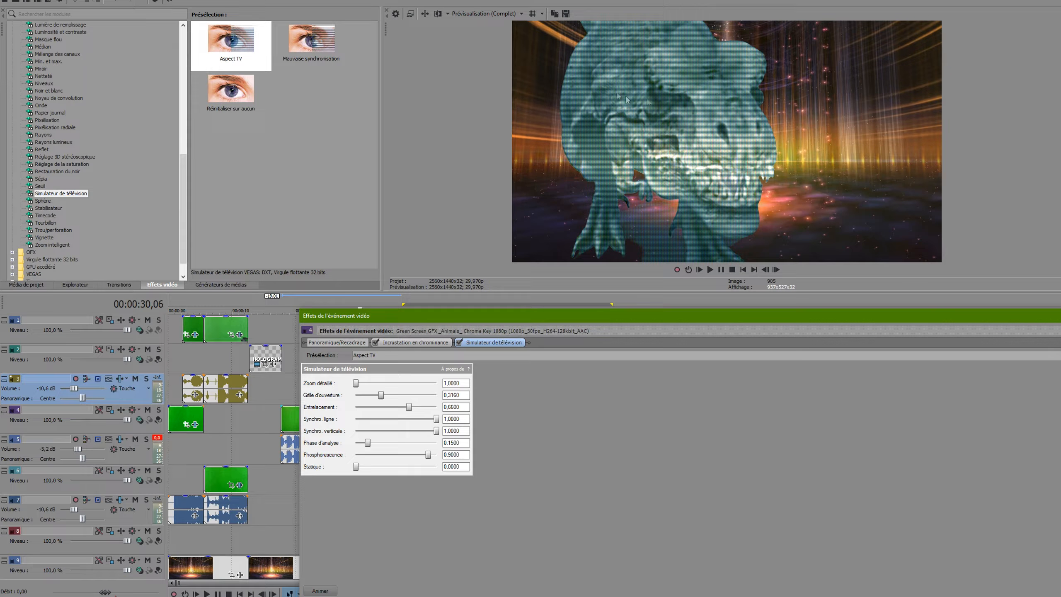
Step: Set the dinosaur clip's TV simulator Entrelacement to 0, Phase d'analyse to 0,2720 and Phosphorescence to 0,8680, reduce Grille d'ouverture, and play the result
left_click_drag(380, 395, 379, 394)
left_click_drag(409, 407, 350, 406)
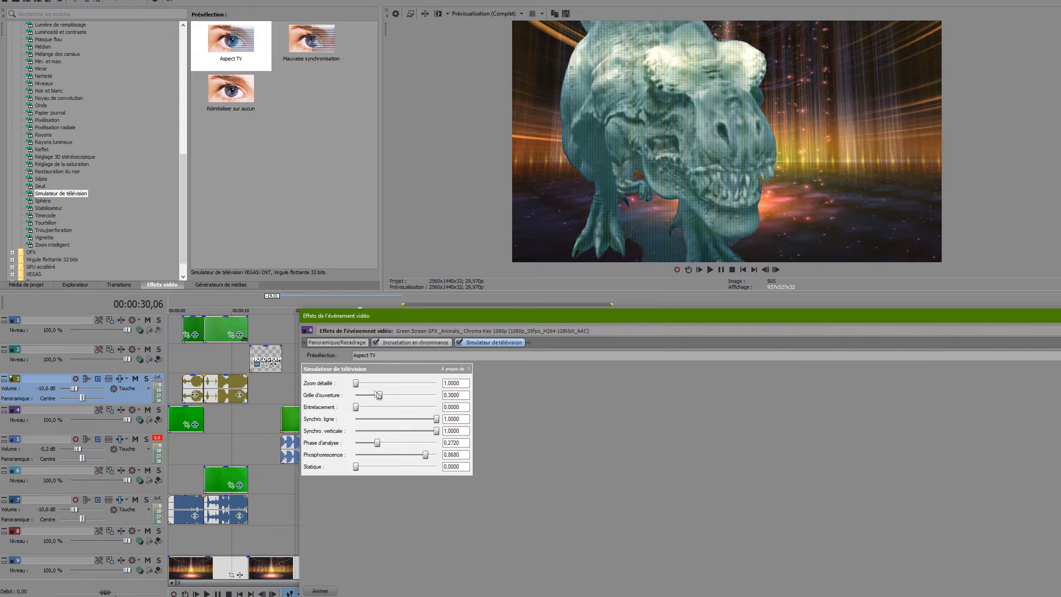
left_click_drag(380, 396, 360, 396)
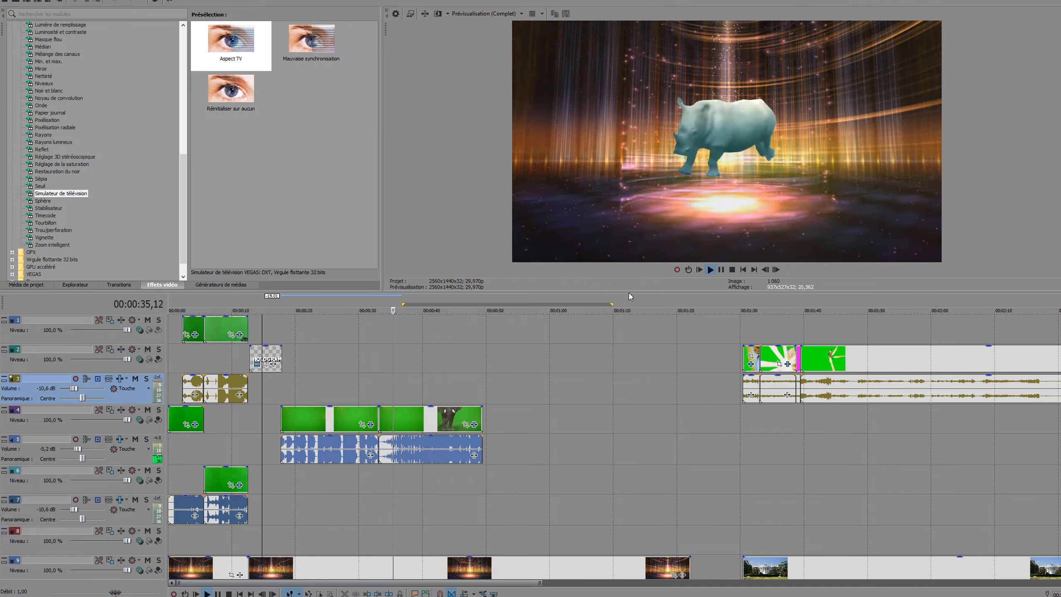
left_click_drag(630, 295, 610, 471)
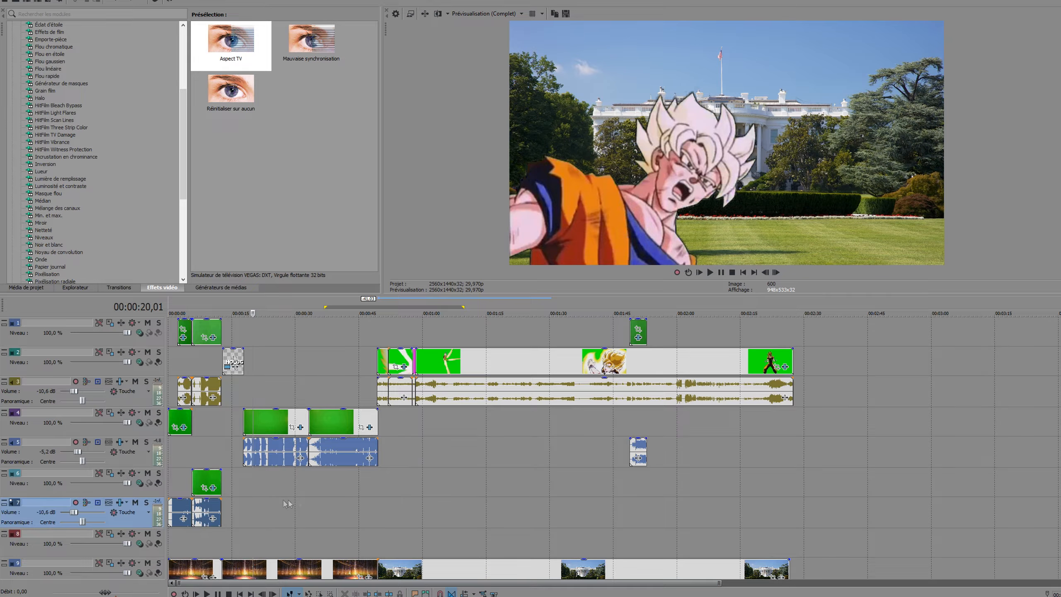
Step: Render the project as vert effet.mp4 with the MainConcept AVC/AAC template Sebyin 2K, overwriting the existing file
left_click(341, 506)
left_click(176, 484)
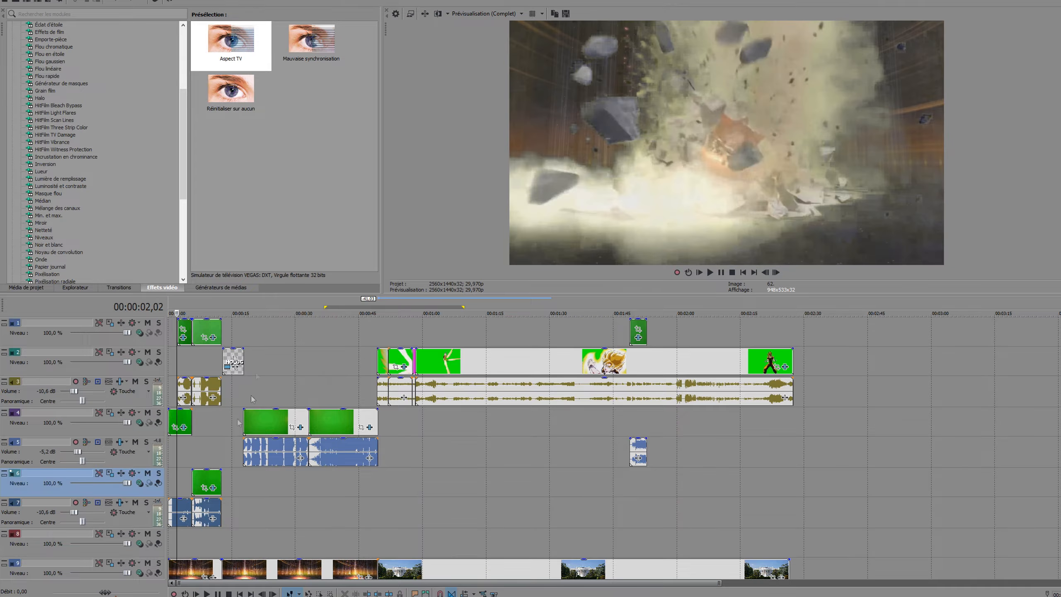
left_click(9, 0)
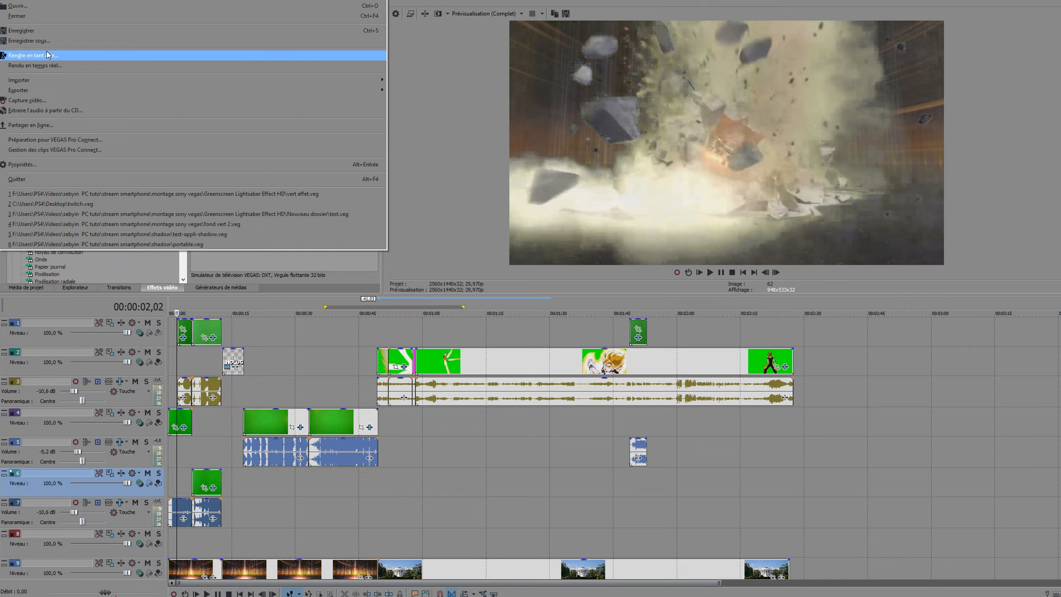
left_click(33, 54)
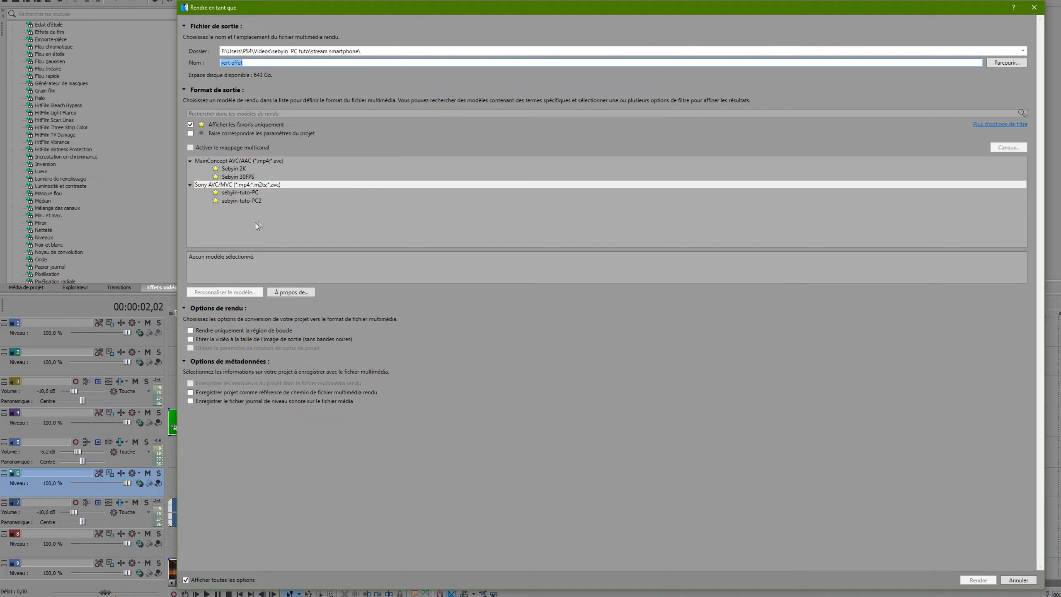
left_click(235, 201)
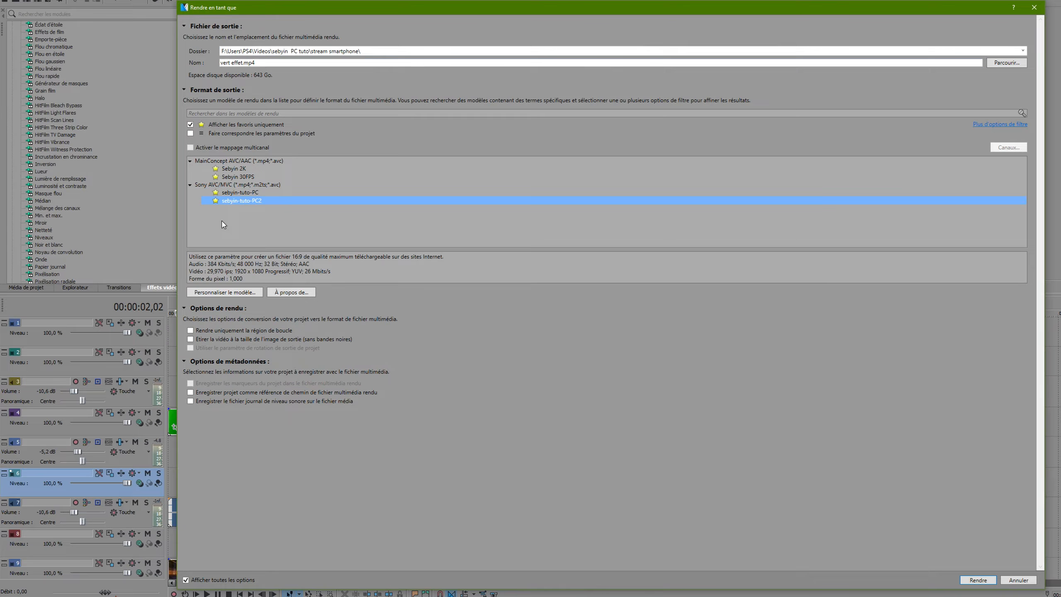
left_click(237, 168)
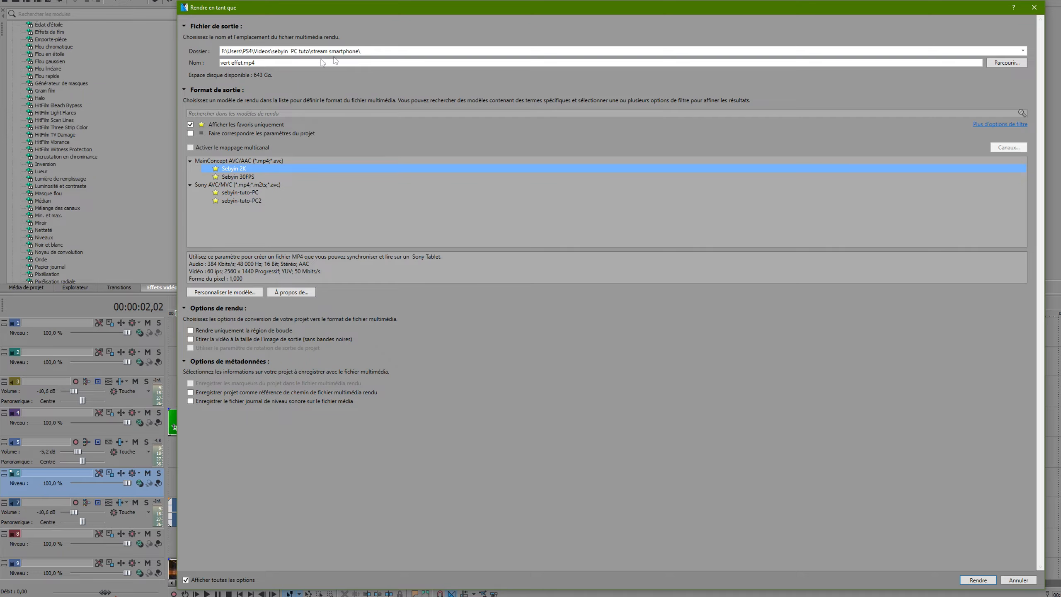
left_click(985, 579)
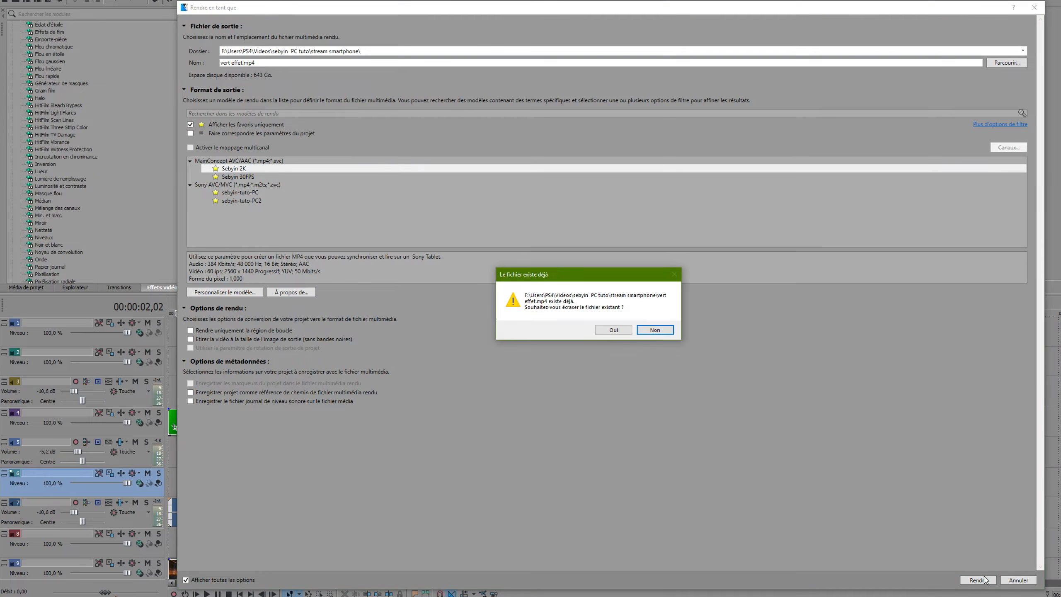
left_click(613, 330)
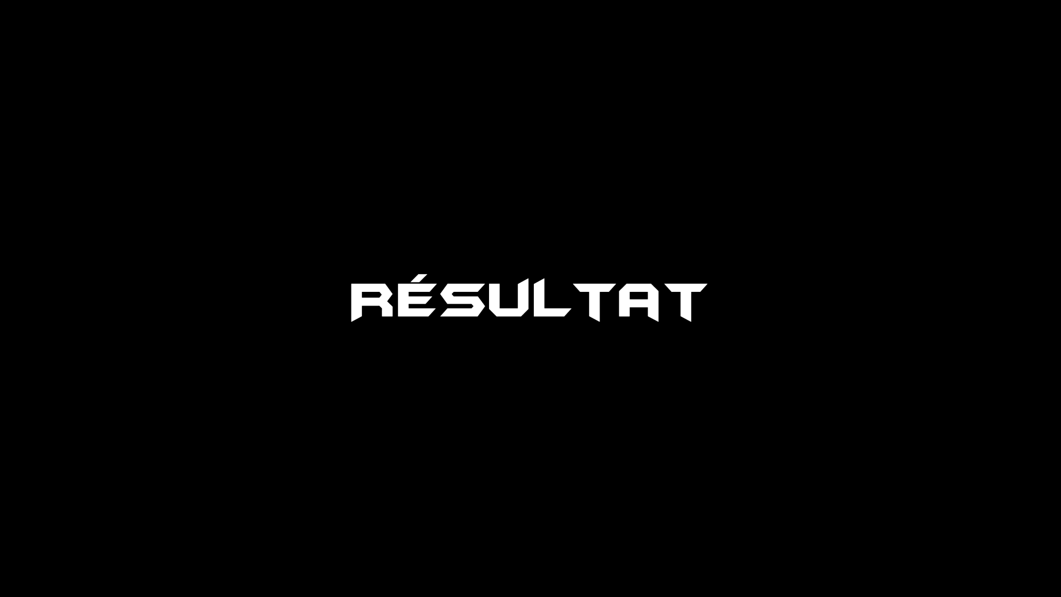